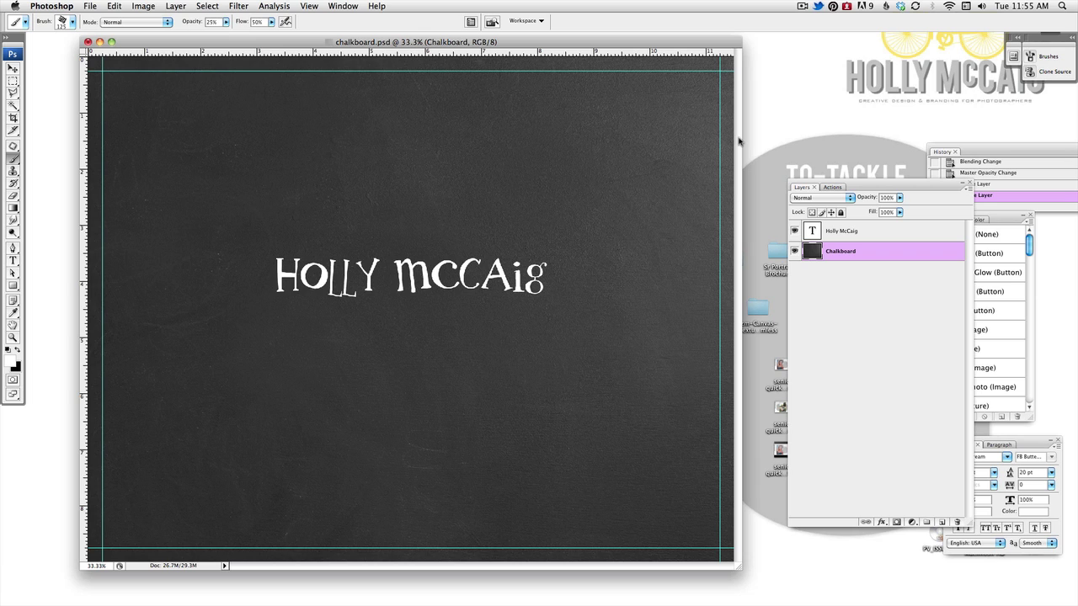
Step: Rasterize the name text layer above the Chalkboard layer
left_click(890, 230)
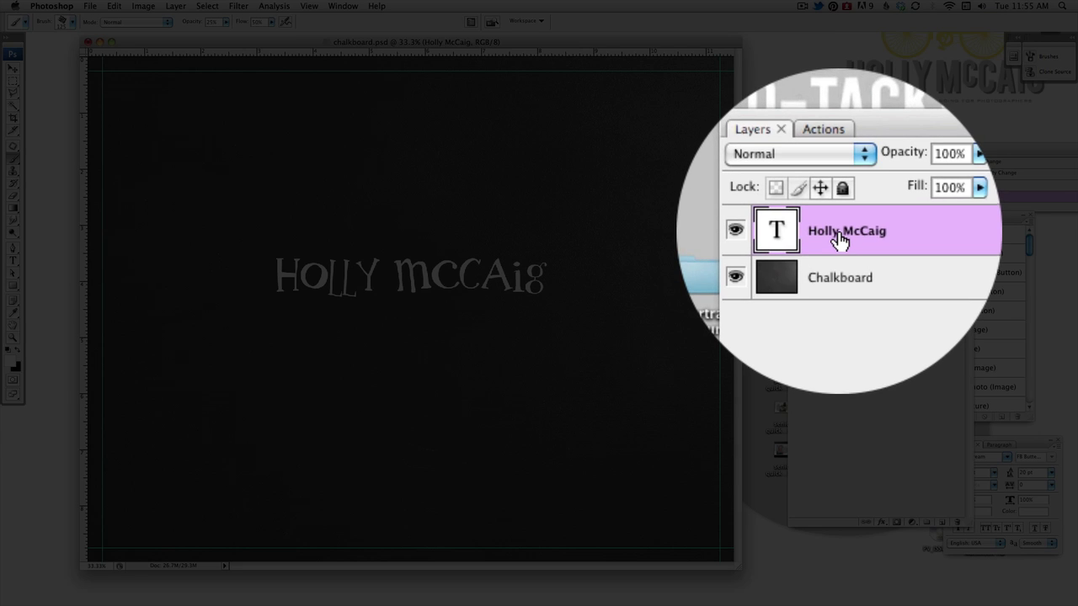
right_click(841, 240)
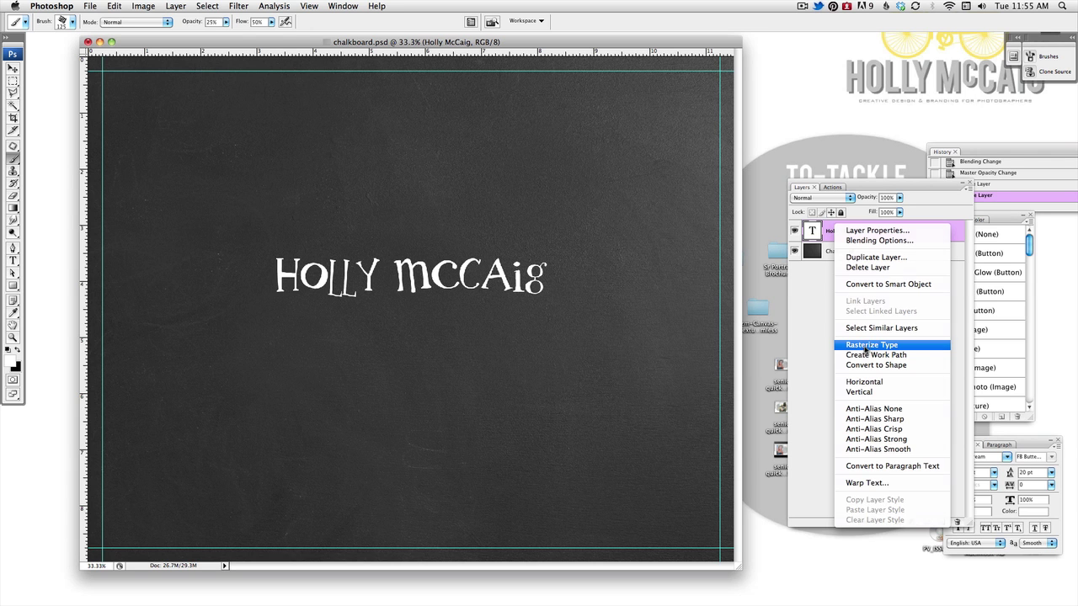
left_click(867, 345)
left_click(795, 229)
left_click(795, 229)
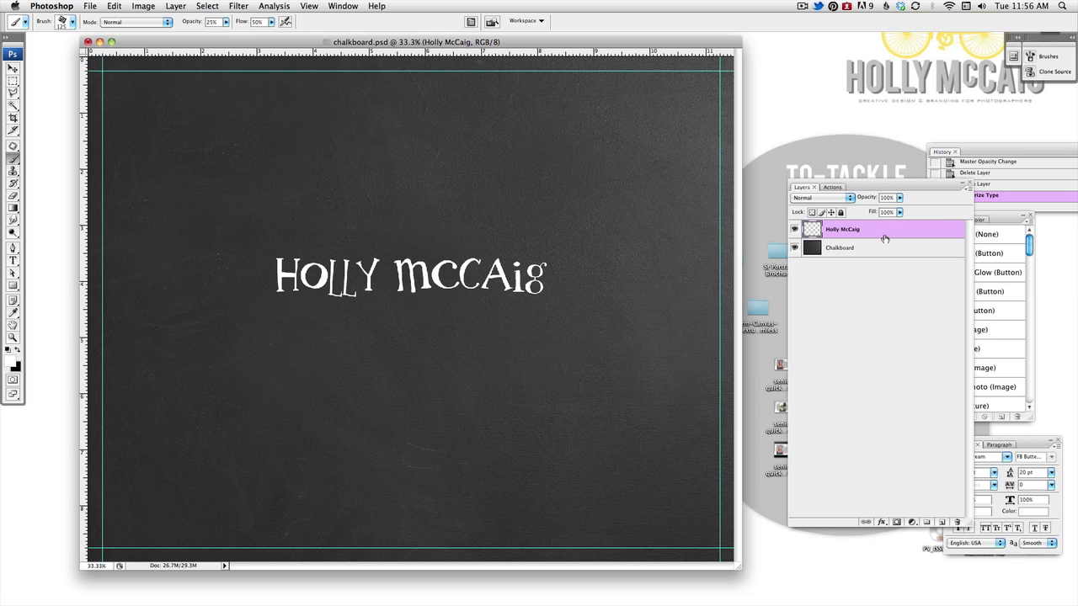
left_click(239, 6)
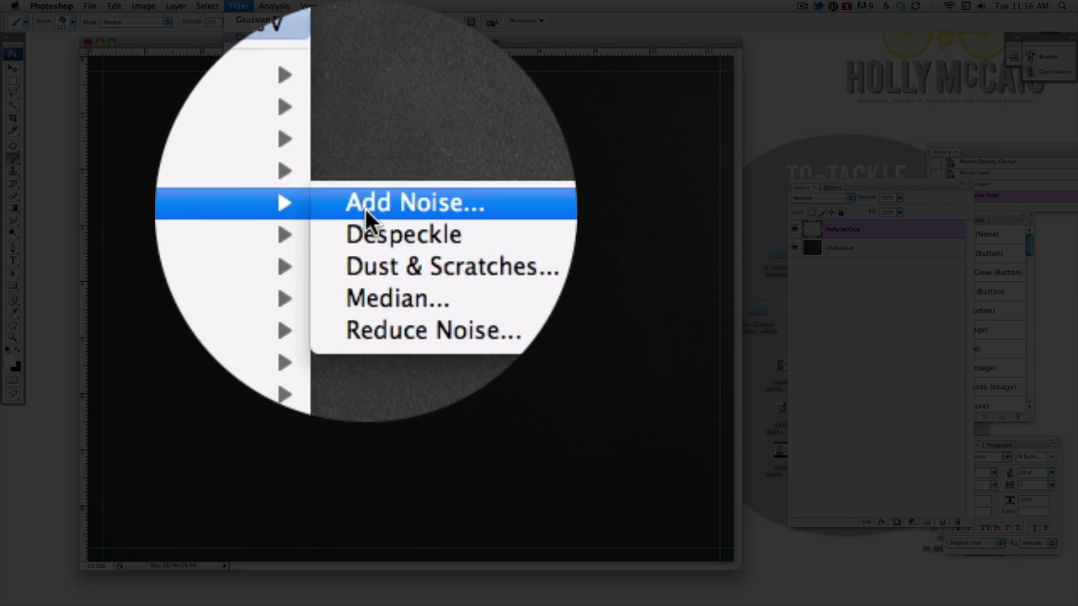
left_click(364, 151)
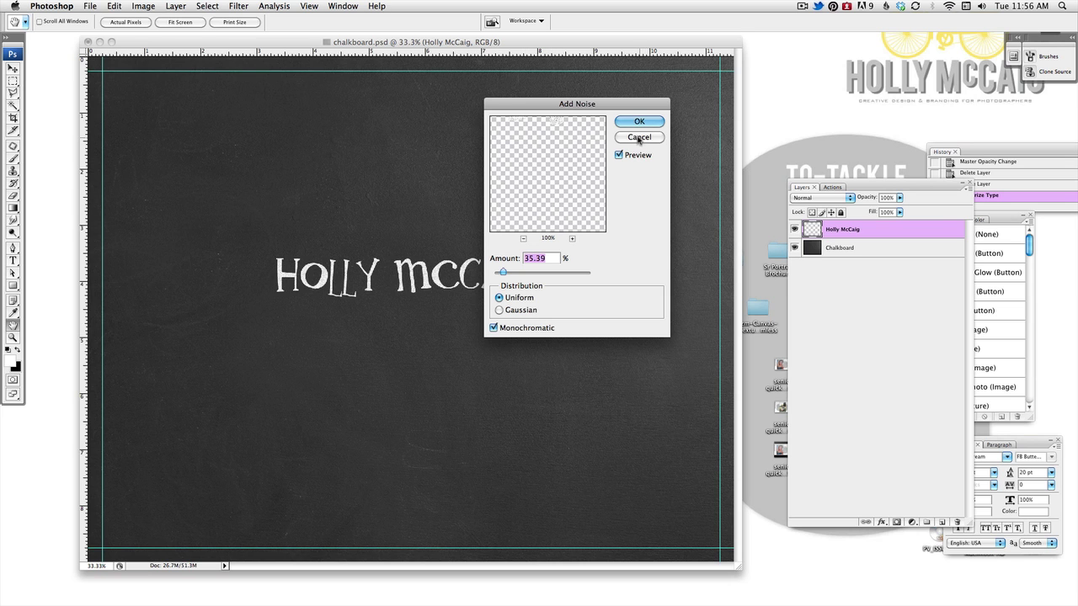
left_click(638, 137)
Step: Add uniform, monochromatic noise with an amount of 35.56% to the rasterized text layer
key("z")
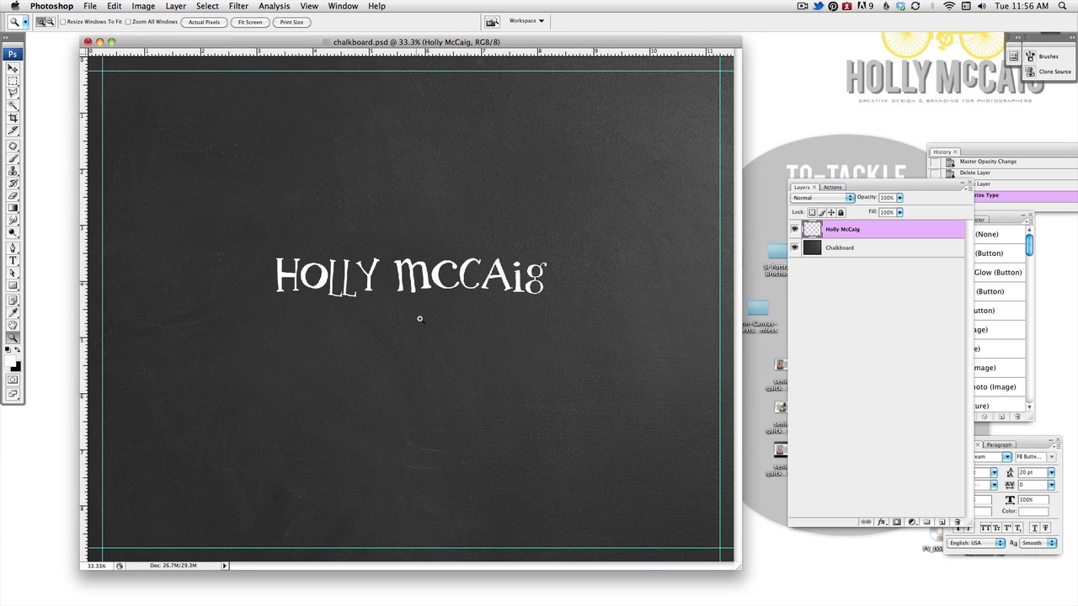
left_click(420, 318)
left_click(417, 319)
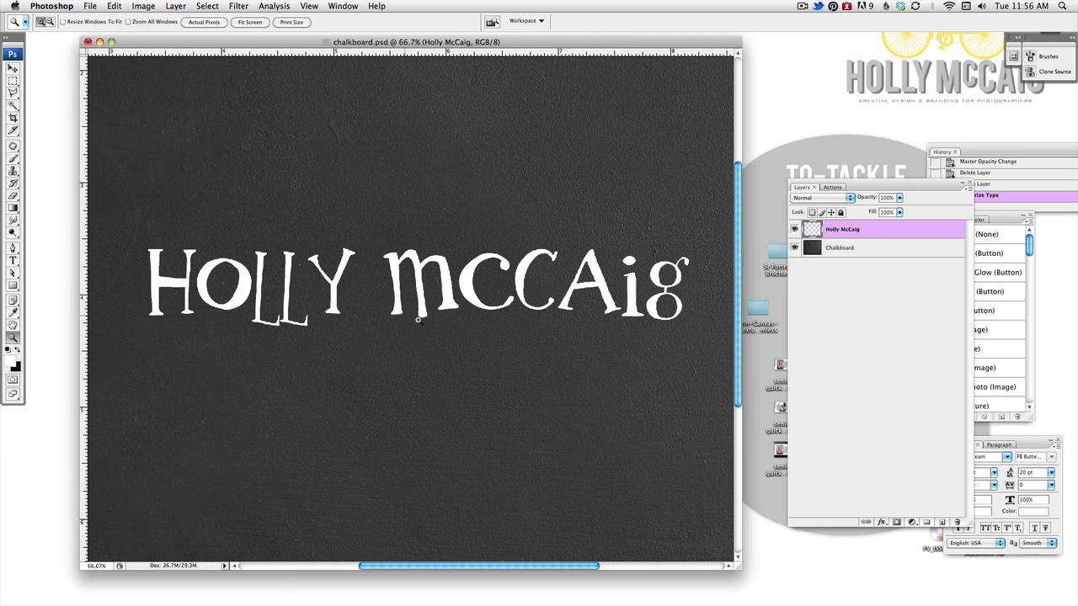
left_click(240, 6)
mouse_move(282, 158)
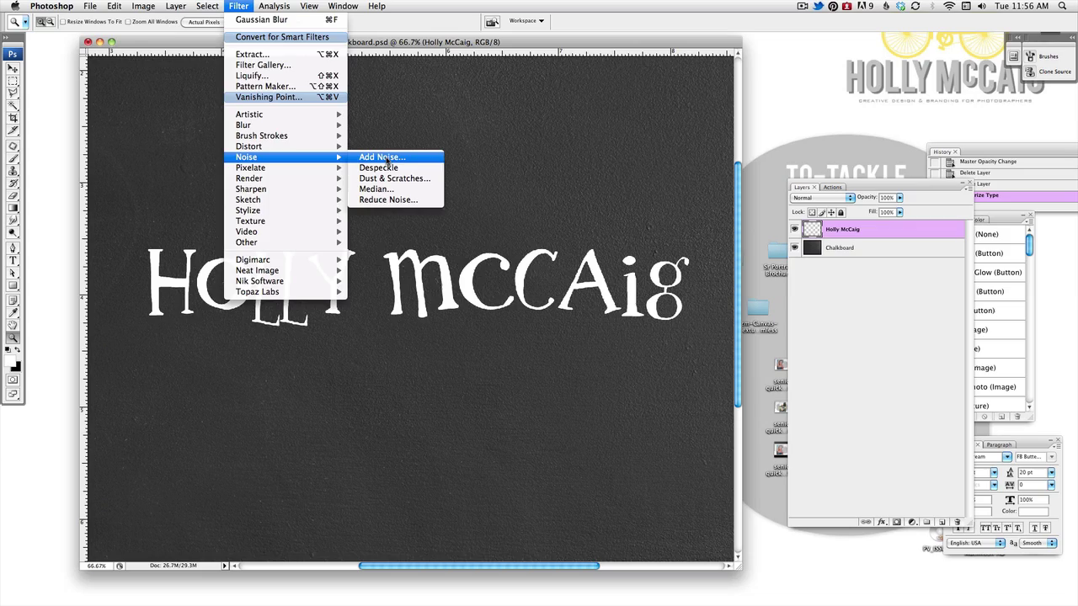
left_click(387, 160)
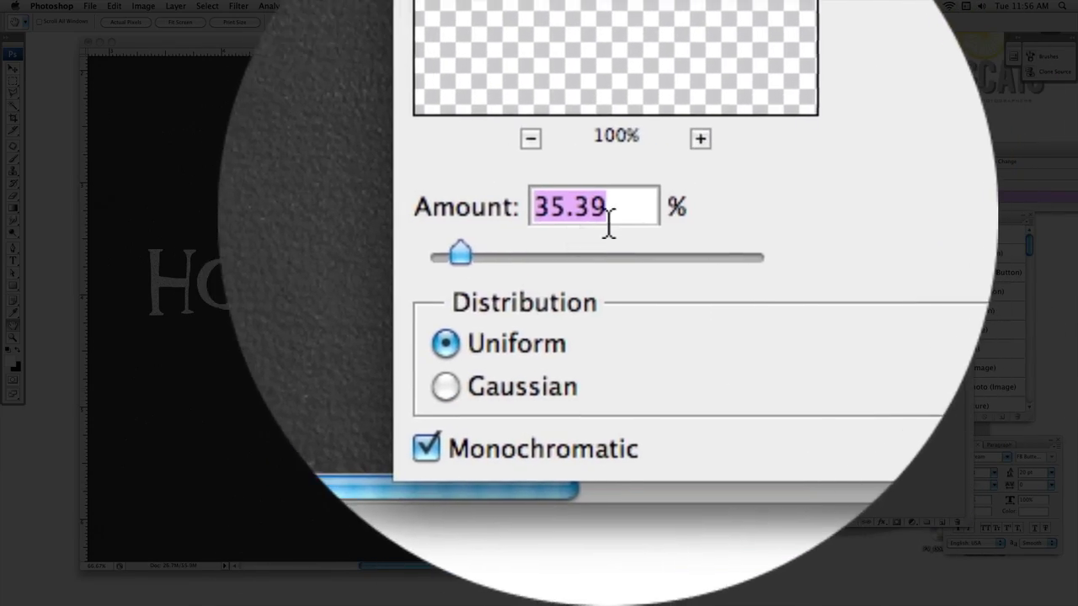
key("Up")
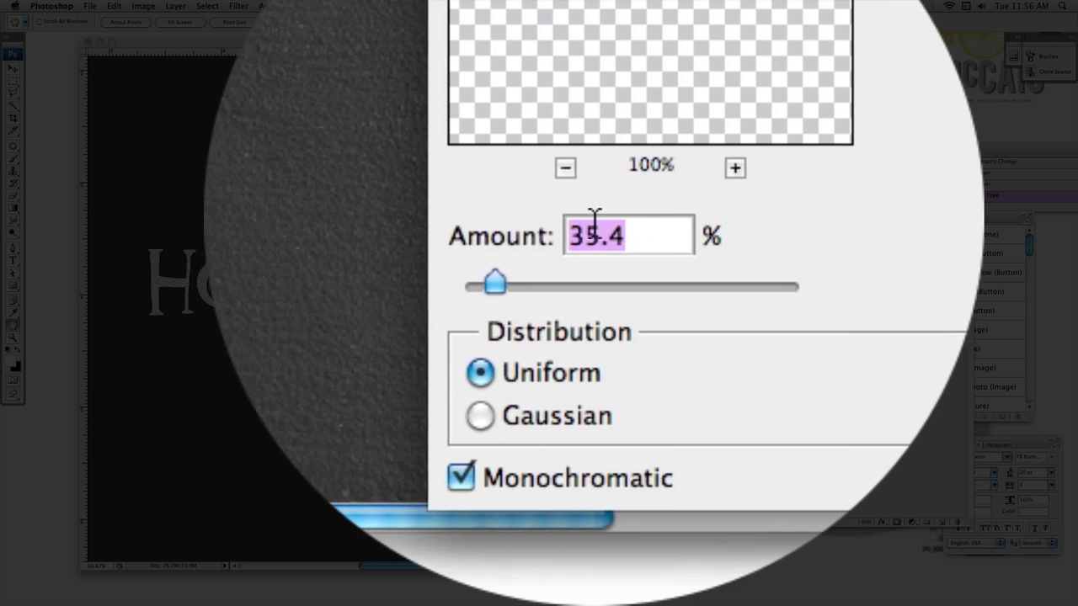
key("Up")
key("Up")
key("Up")
key("Up")
key("Up")
key("Up")
key("Up")
key("Up")
key("Up")
key("Up")
key("Up")
key("Up")
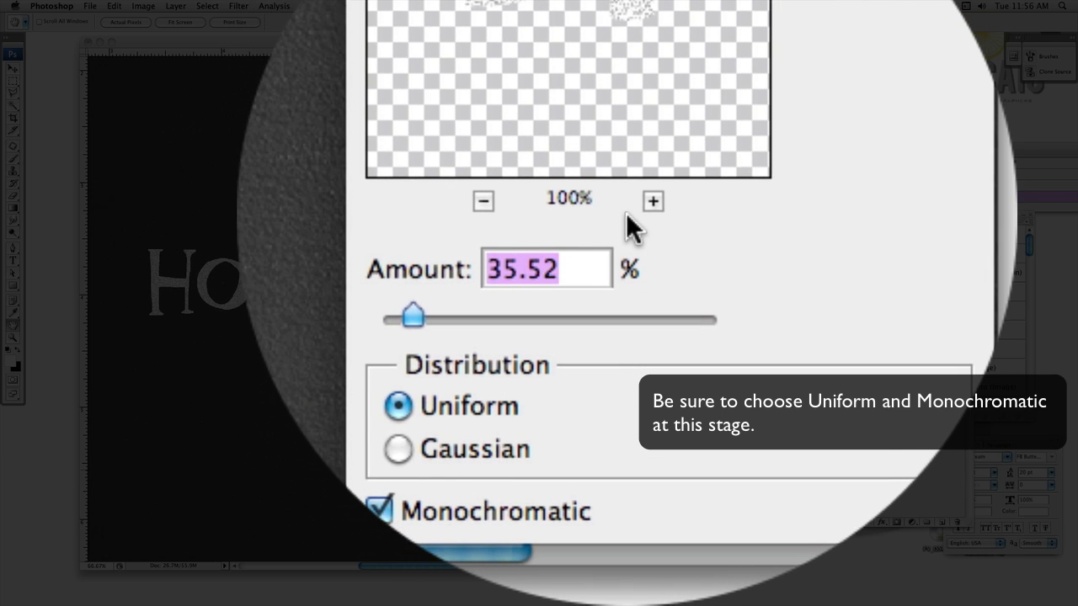
key("Up")
key("Up")
key("Up")
key("Up")
key("Up")
key("Up")
key("Down")
key("Down")
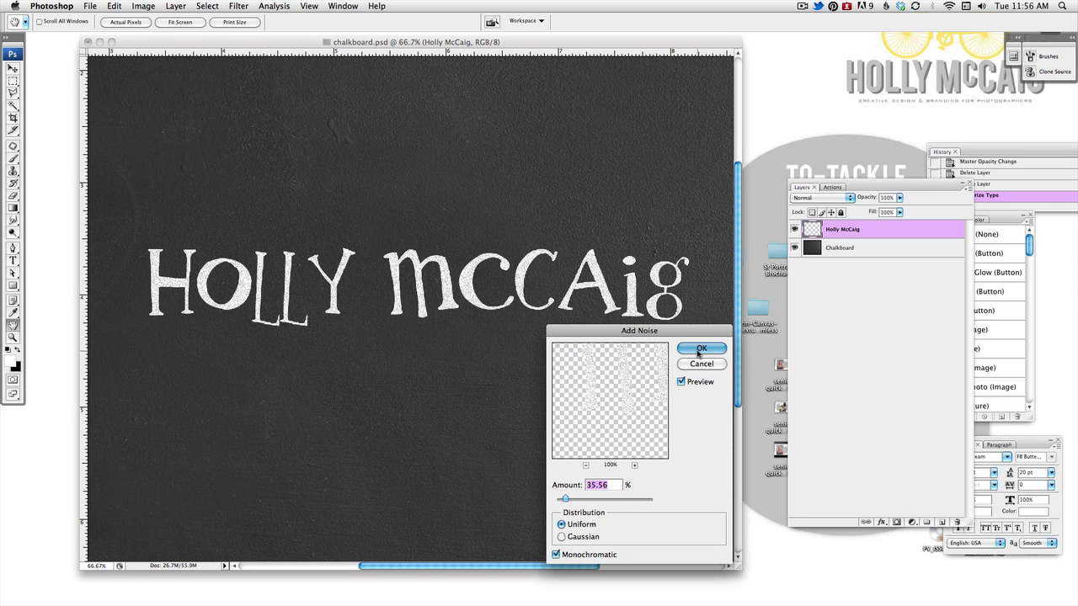
left_click(698, 349)
Step: Add a stroke layer style to the text layer and set its fill type to Pattern
key("z")
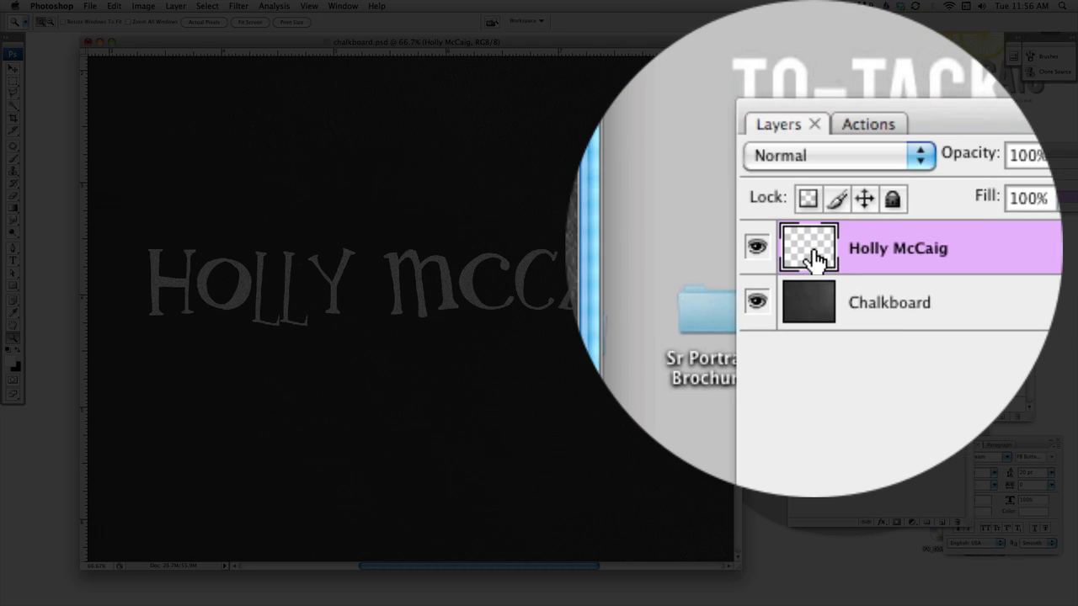
double_click(829, 262)
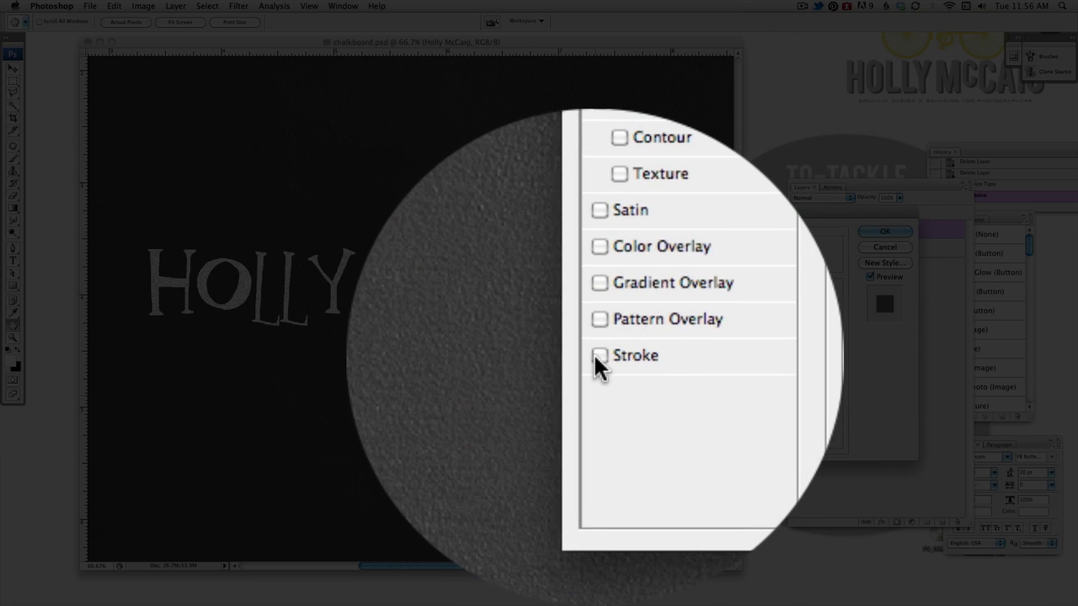
left_click(595, 355)
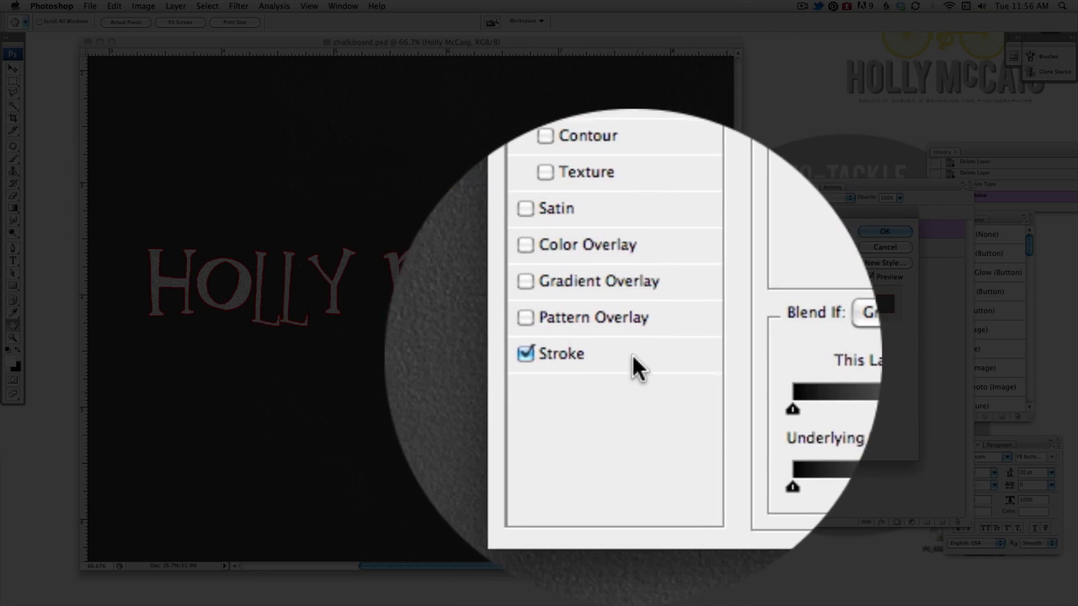
left_click(633, 358)
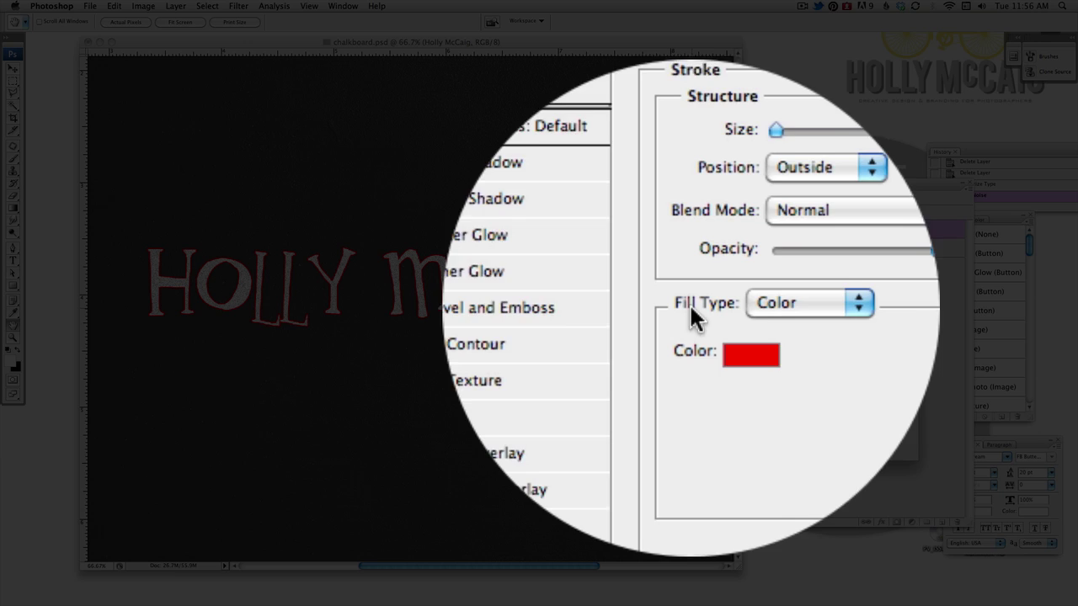
left_click(734, 305)
left_click(722, 326)
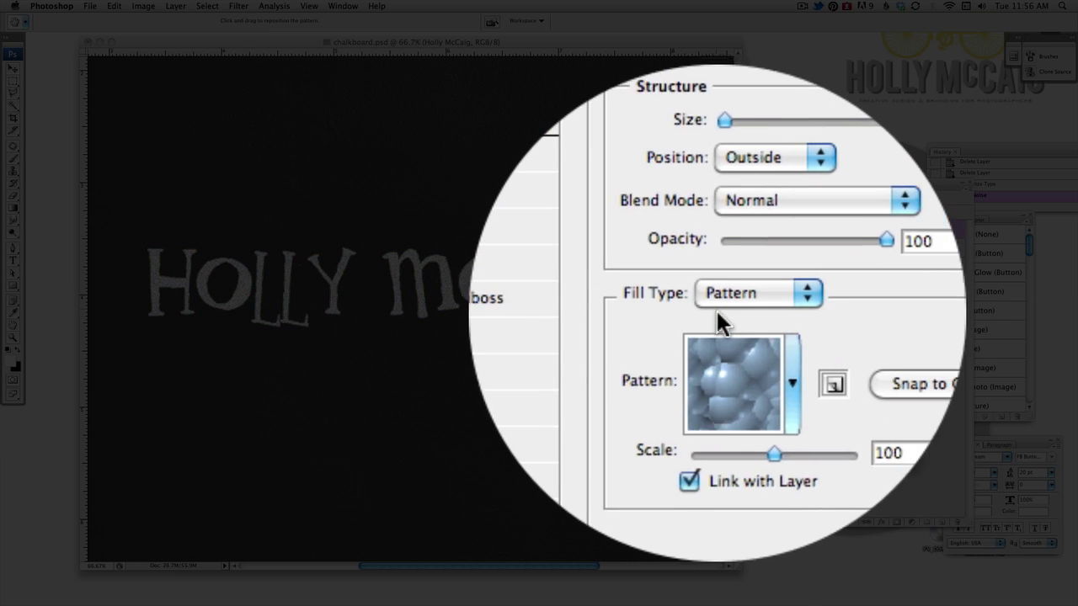
Step: Fill the text's stroke with the Parchment pattern and apply the layer style
left_click(741, 329)
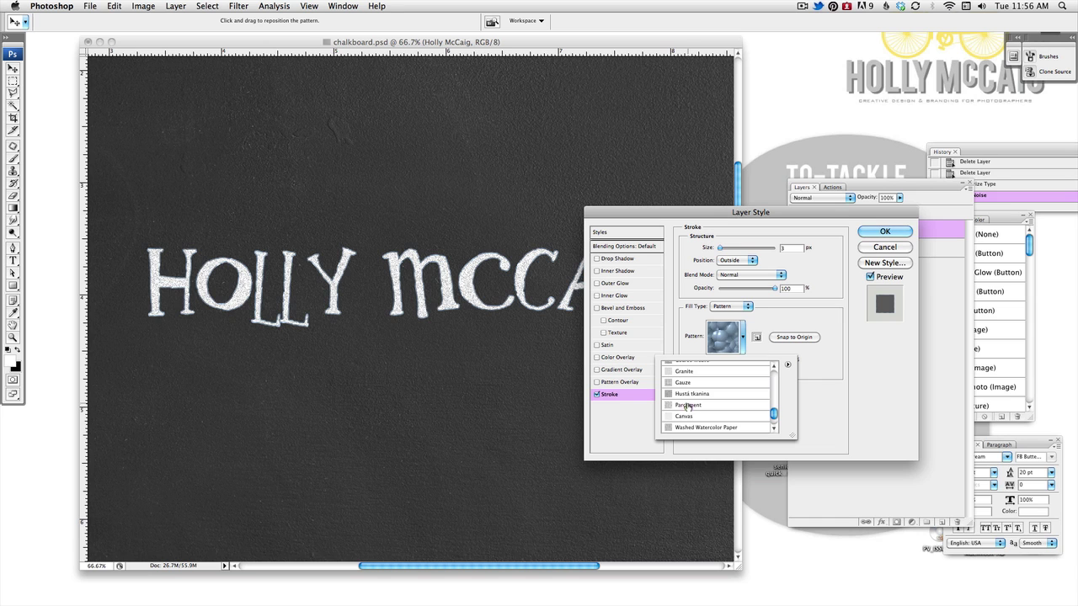
left_click(688, 405)
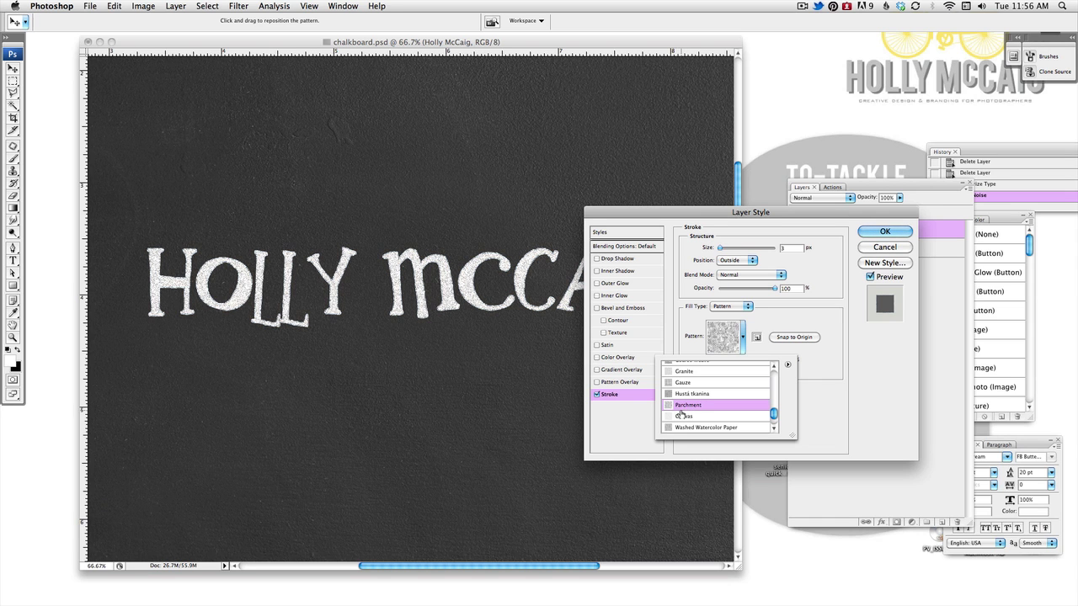
left_click(807, 315)
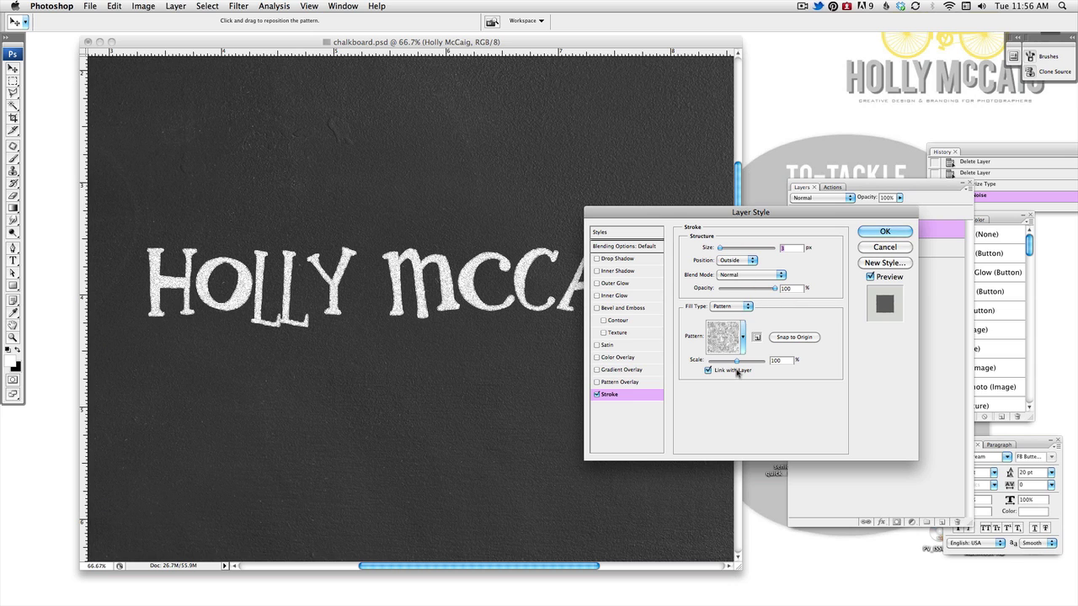
mouse_move(737, 361)
left_mouse_down()
mouse_move(761, 364)
mouse_move(702, 360)
mouse_move(728, 360)
left_mouse_up()
left_click(743, 338)
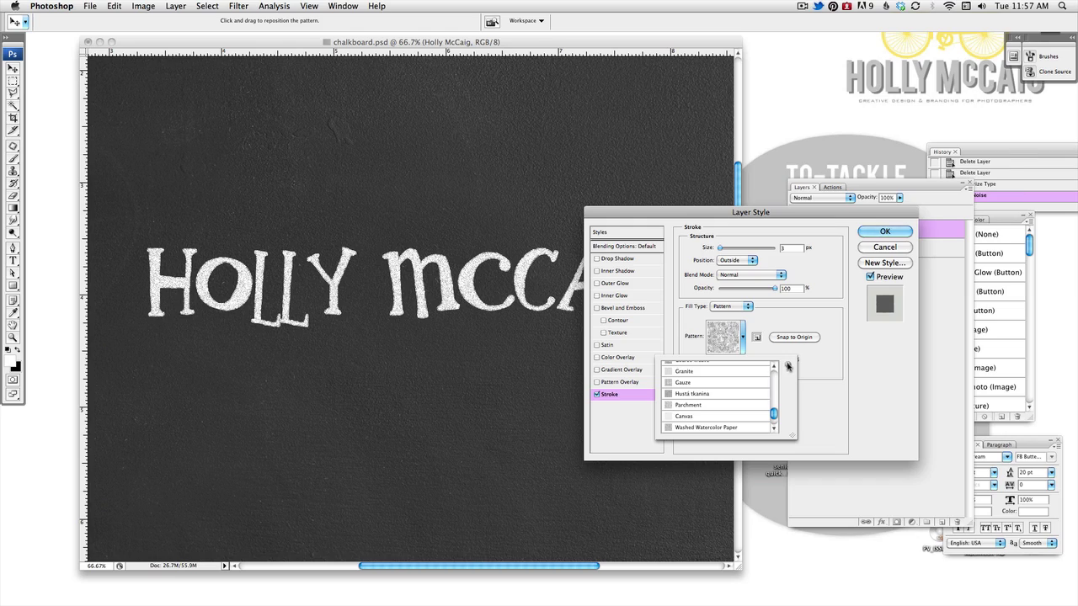
left_click(787, 365)
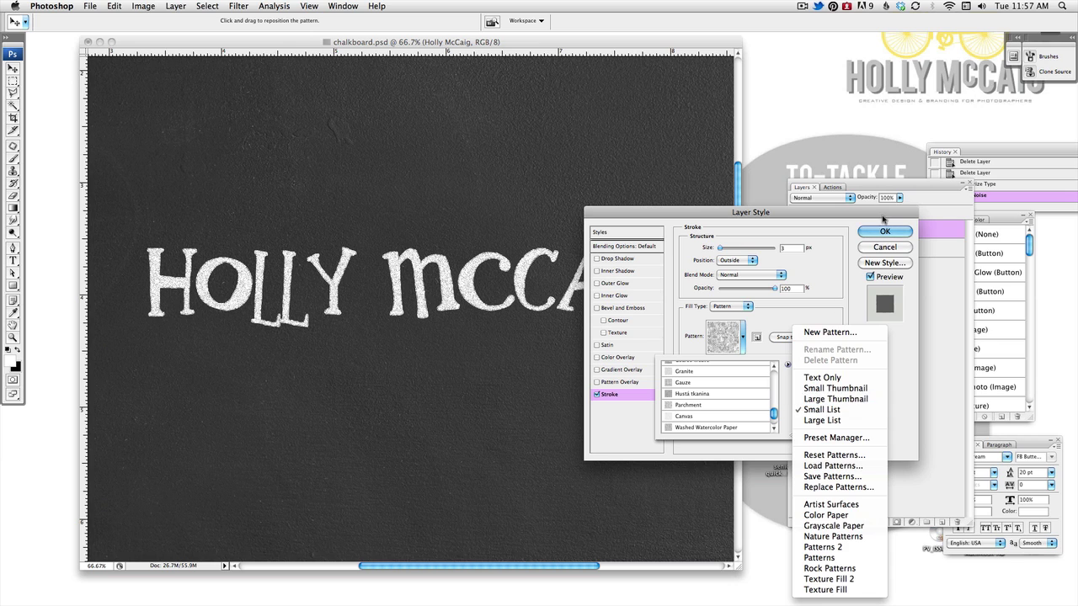
left_click(882, 220)
left_click(884, 231)
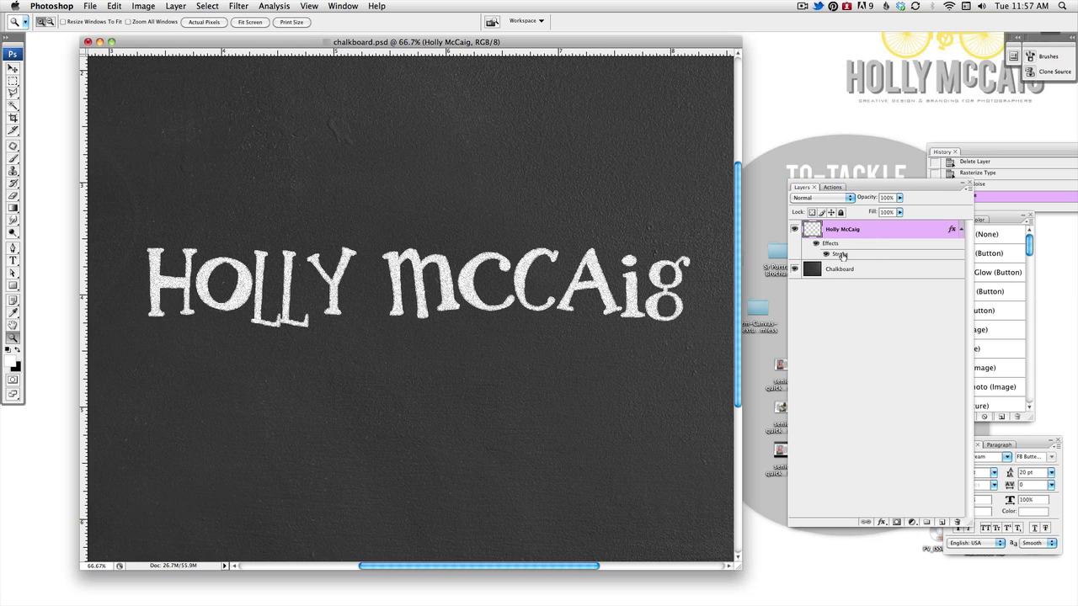
Step: Convert the text layer's stroke effect into a separate layer
right_click(849, 233)
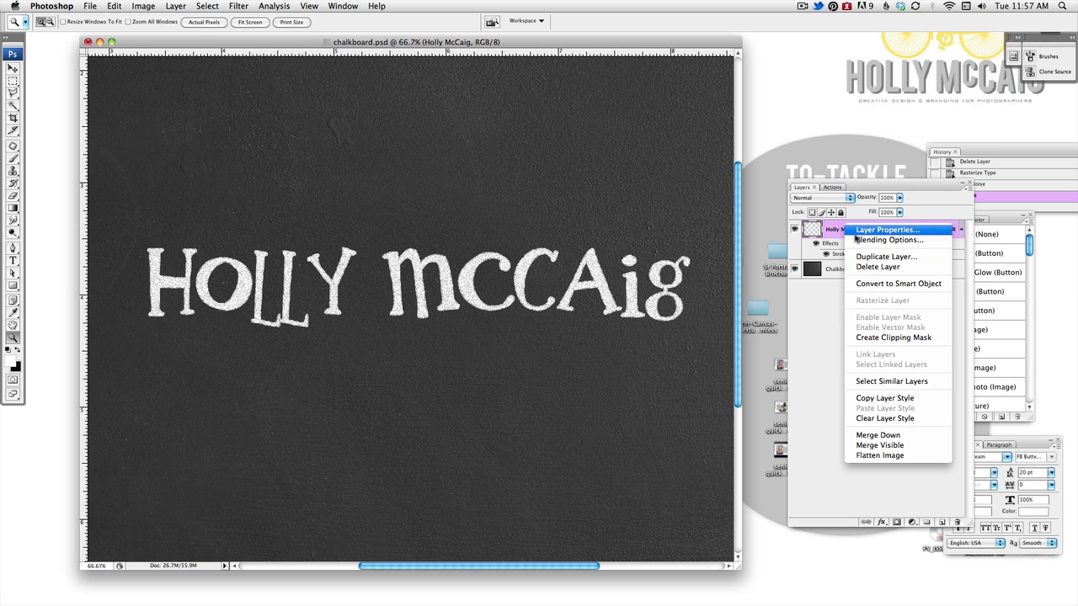
left_click(815, 368)
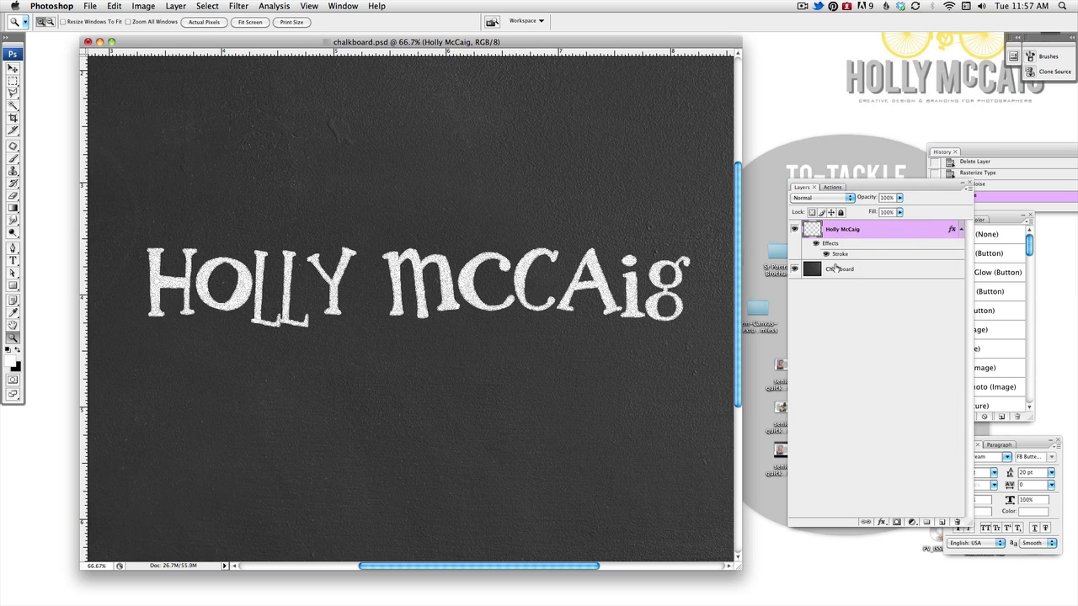
right_click(847, 257)
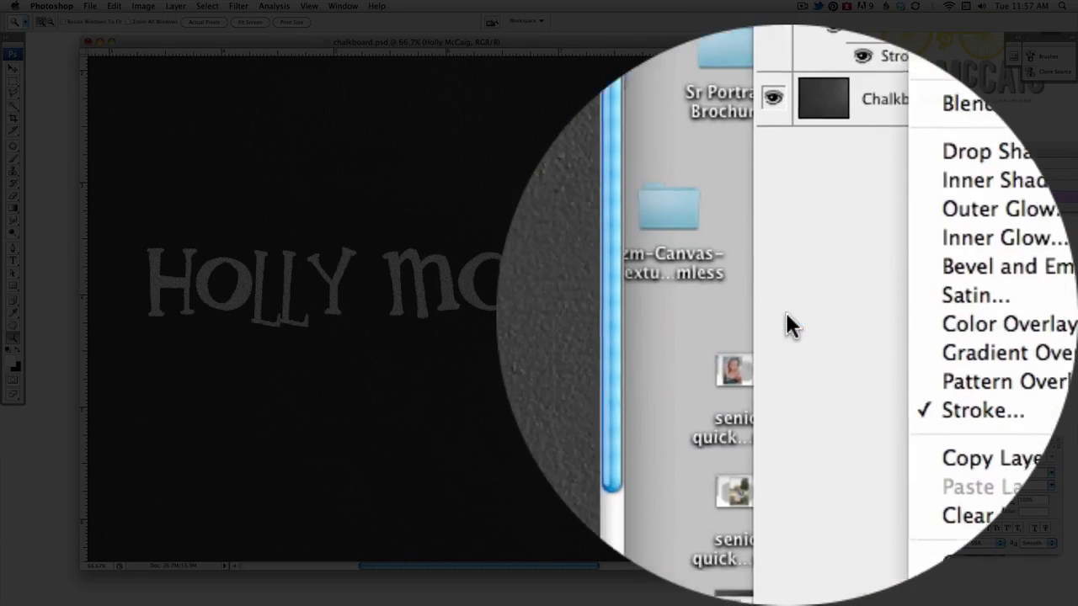
left_click(786, 312)
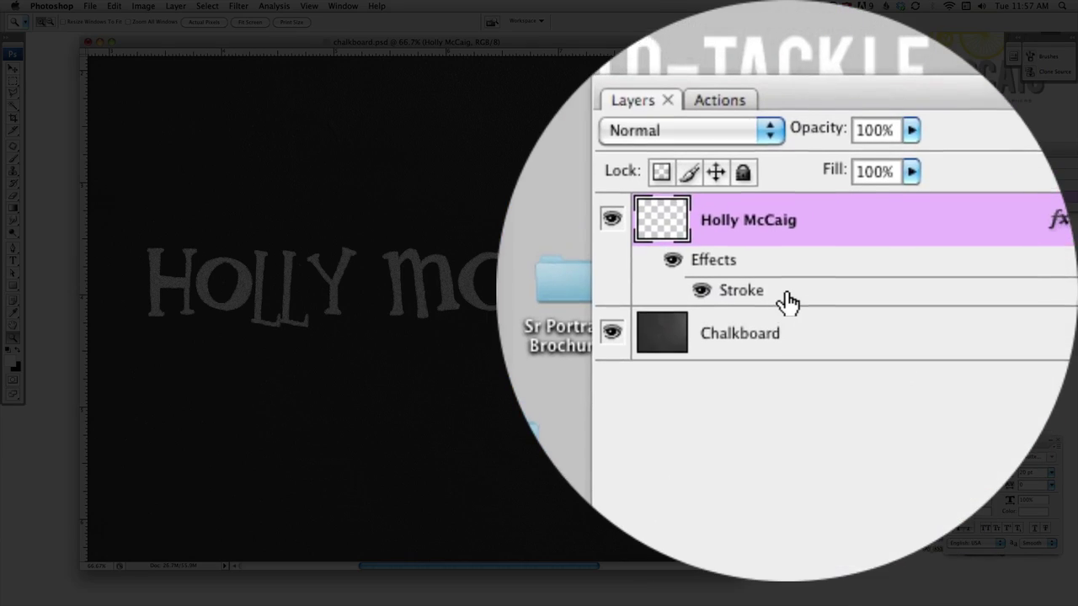
right_click(786, 313)
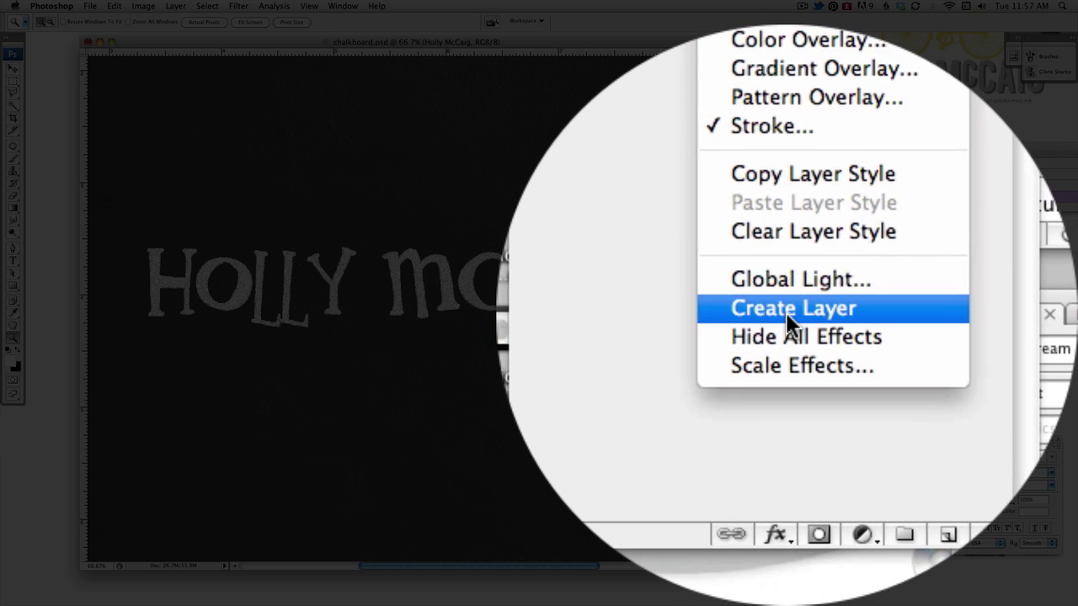
left_click(786, 313)
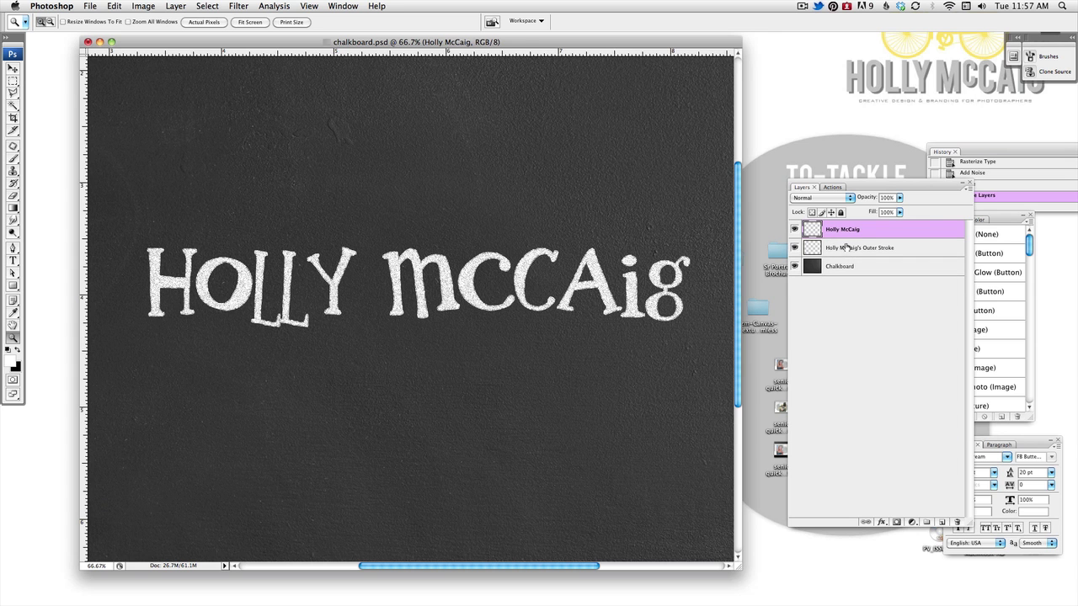
Step: Apply a Gaussian Blur with a radius of 0.5 pixels to the outer stroke layer
left_click(851, 247)
left_click(794, 248)
left_click(794, 248)
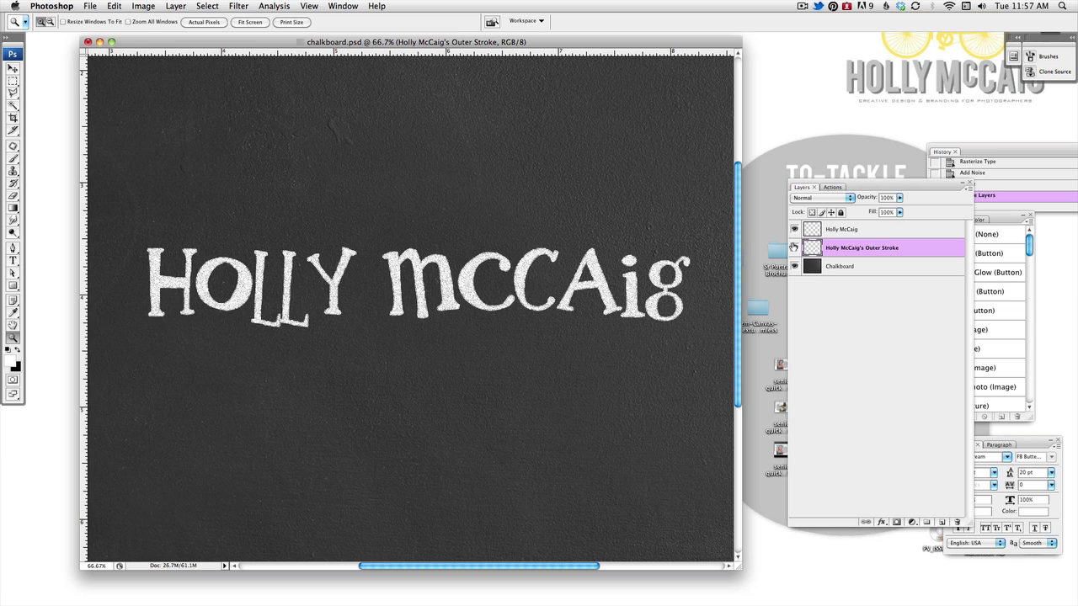
left_click(793, 247)
left_click(794, 248)
left_click(244, 6)
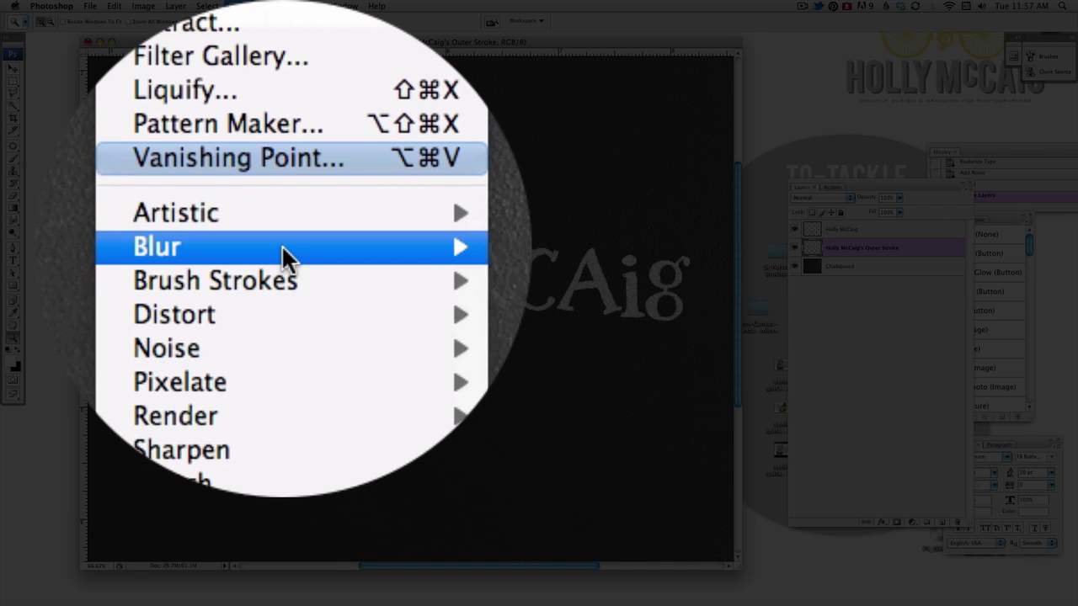
mouse_move(326, 126)
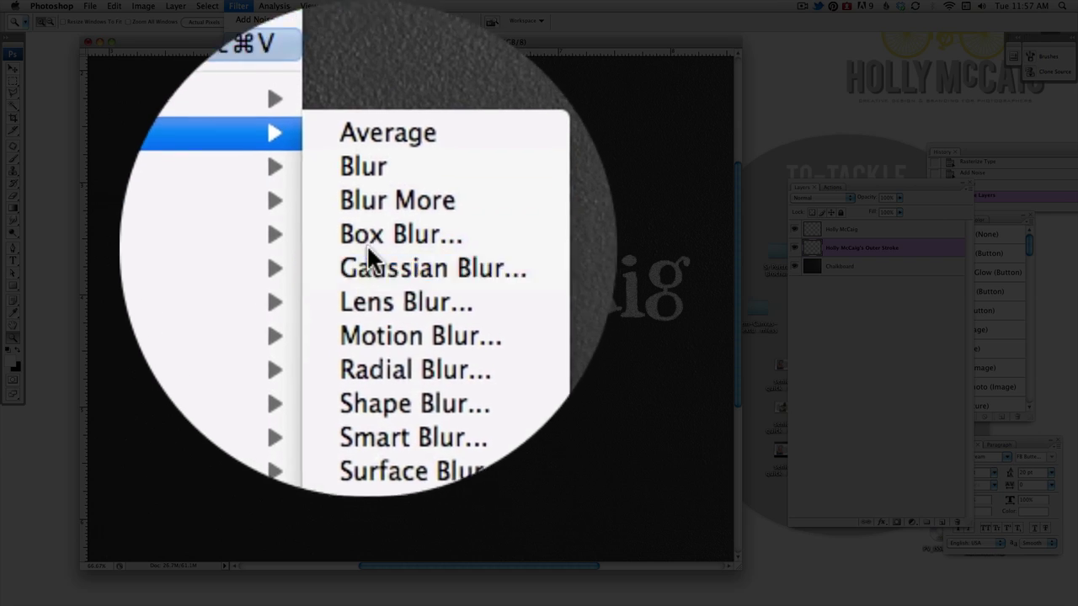
left_click(383, 181)
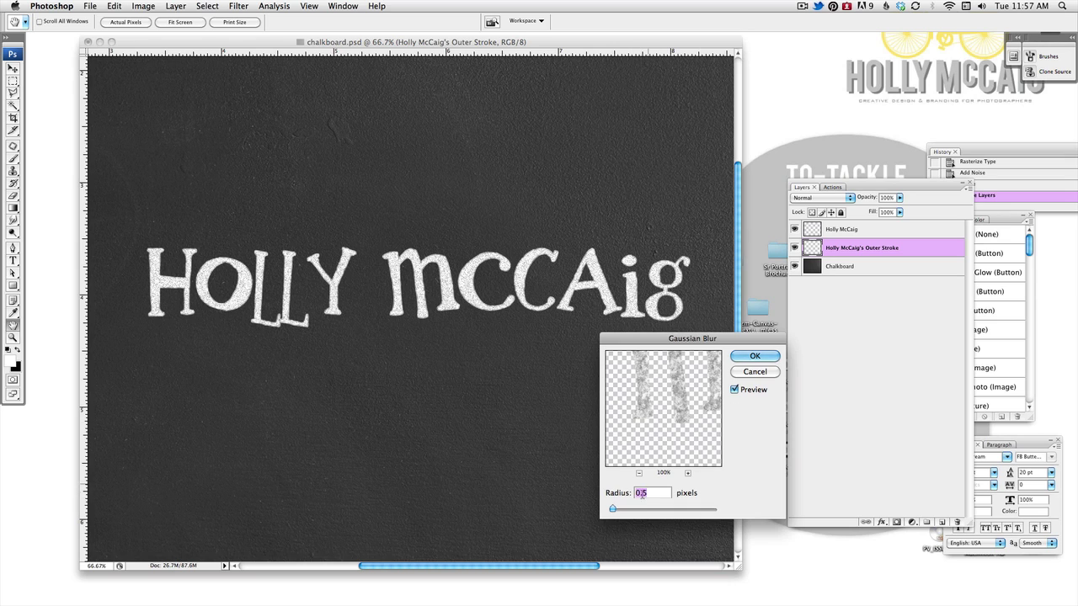
left_click(754, 356)
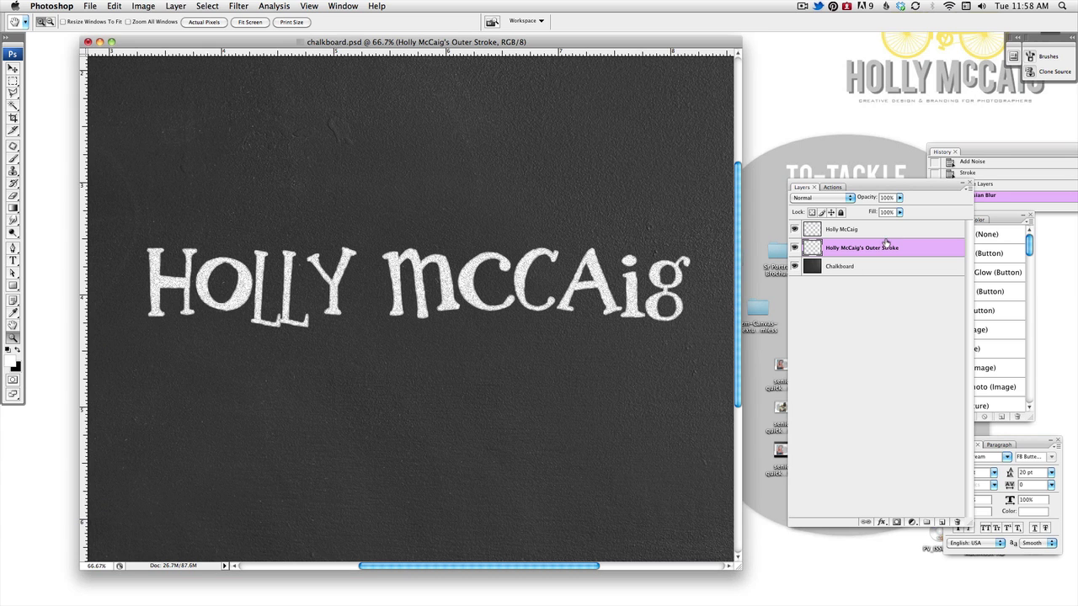
Step: Apply a Gaussian Blur with a radius of 0.3 pixels to the text layer
left_click(889, 229)
left_click(239, 5)
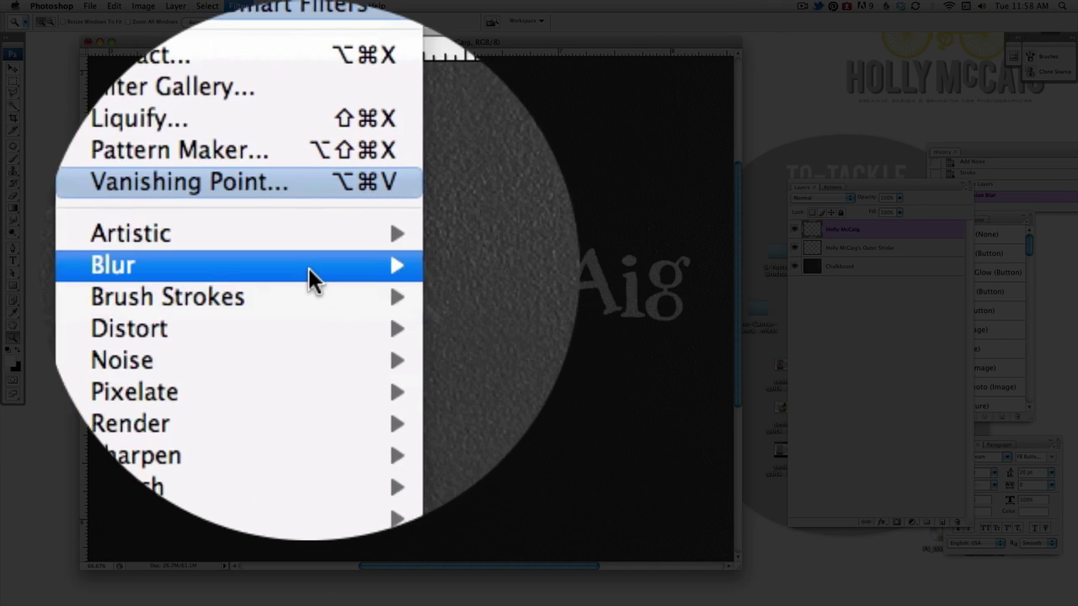
mouse_move(262, 125)
left_click(388, 167)
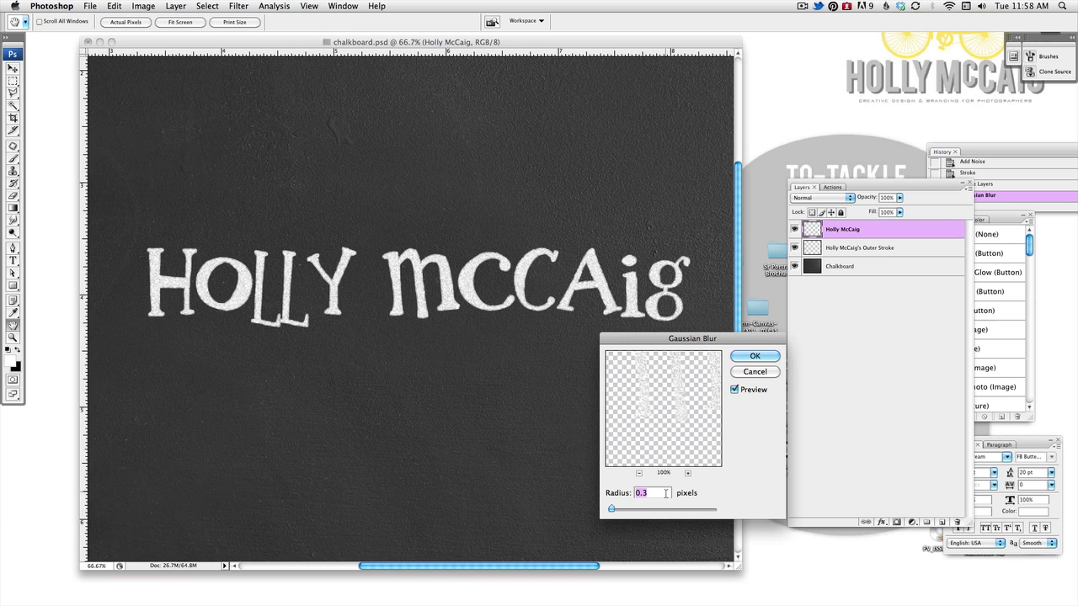
key("Down")
key("Down")
key("Down")
key("Up")
left_click(753, 356)
key("z")
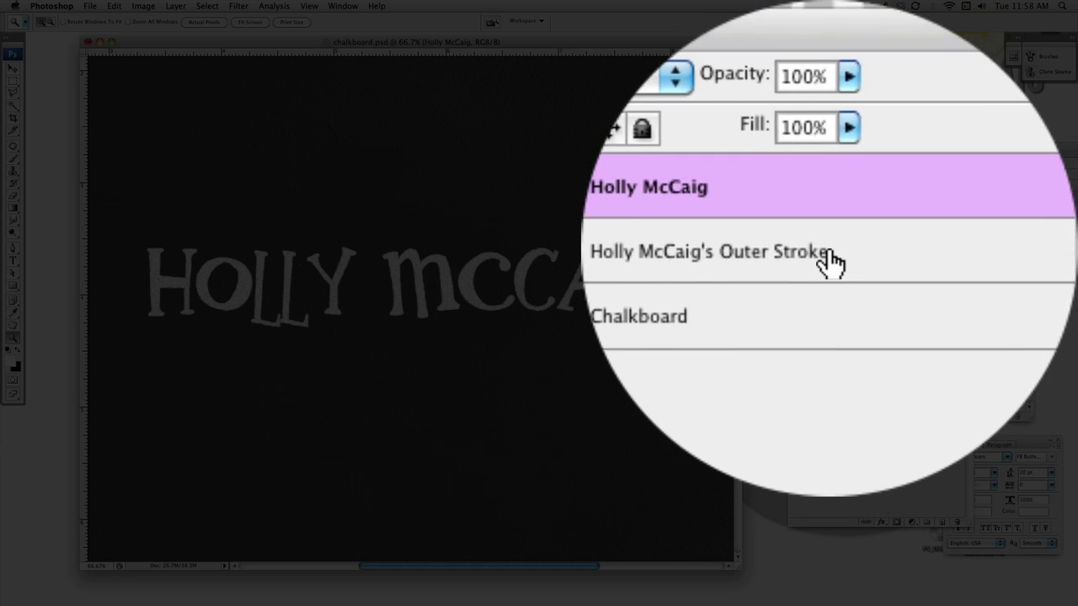
Step: Merge the text layer and its outer stroke layer into one layer
left_click(894, 248, "shift")
left_click(968, 189)
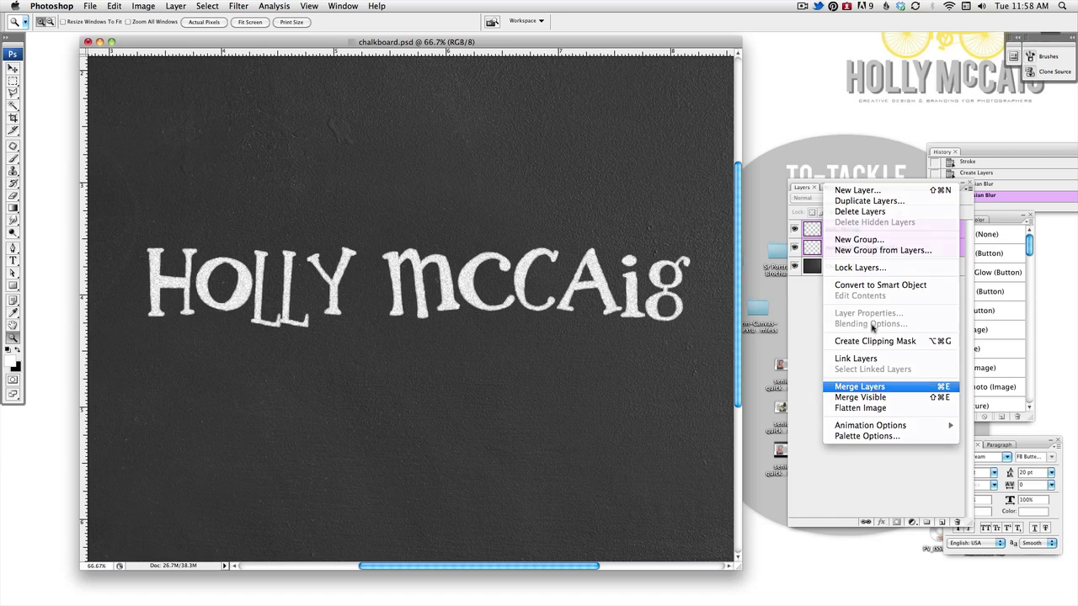
left_click(875, 386)
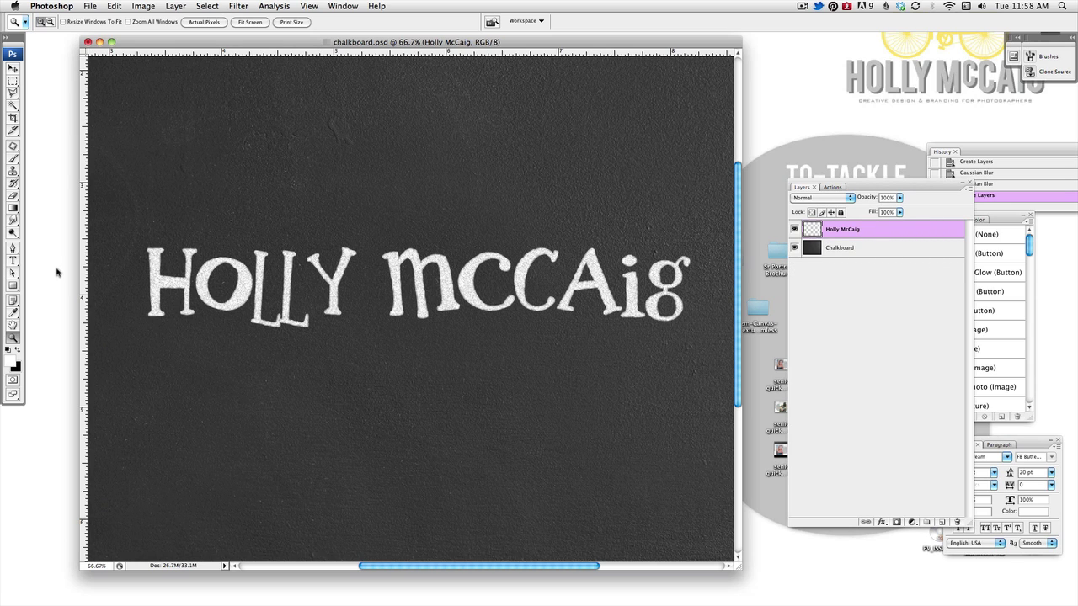
Step: Choose the Eraser tool with the Chalk 60 pixels brush
left_click(13, 197)
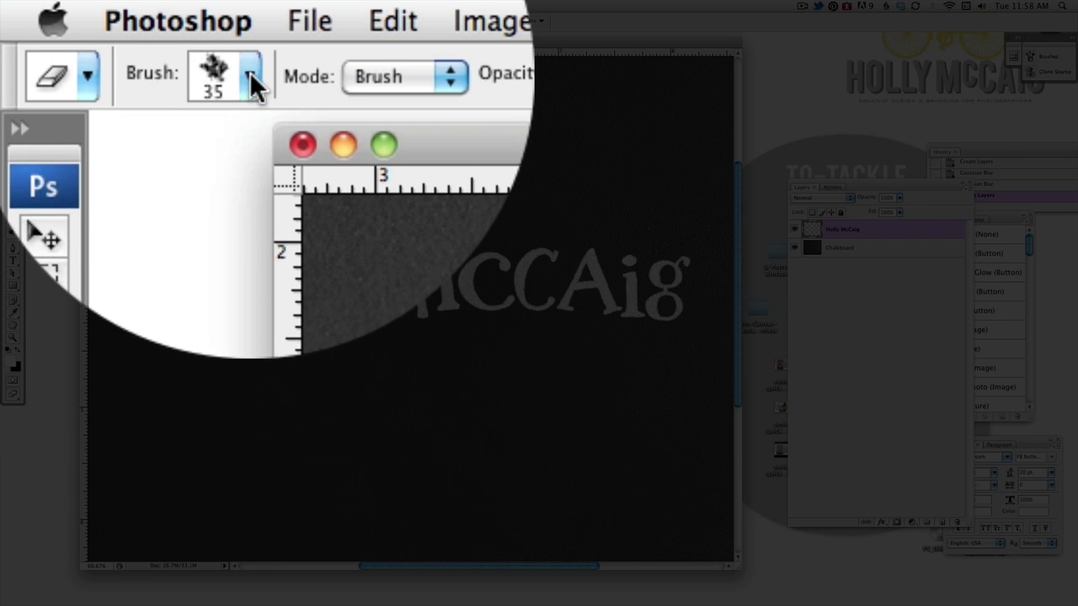
left_click(250, 82)
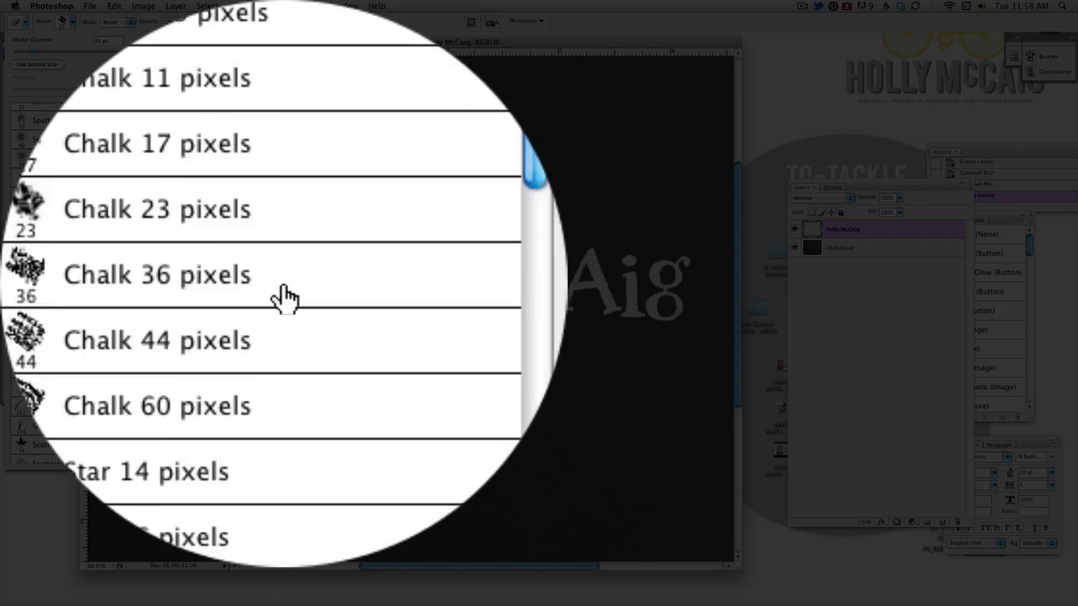
left_click(165, 286)
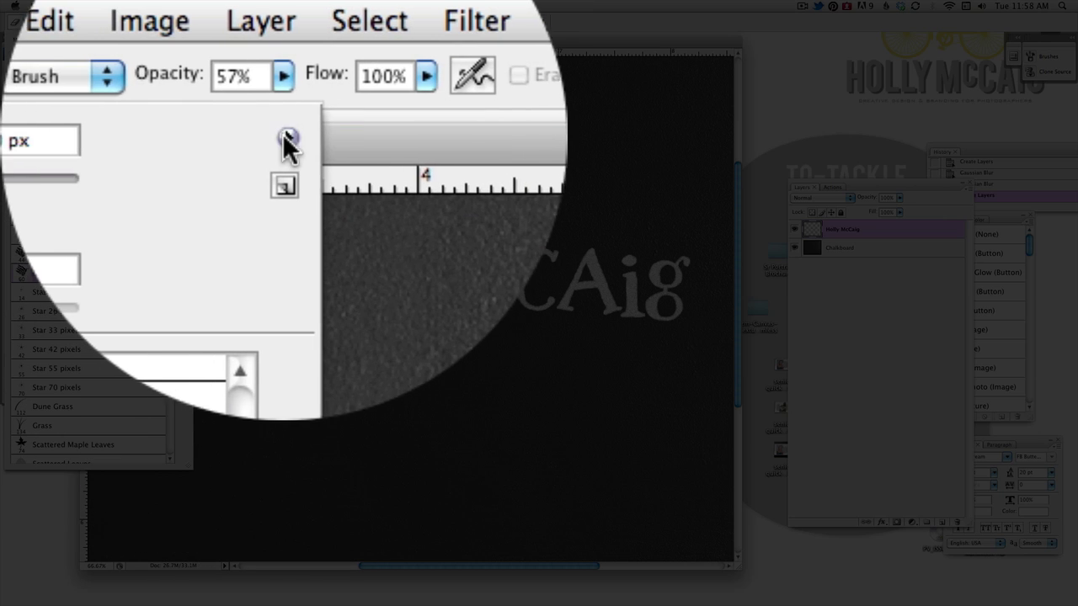
left_click(286, 137)
left_click(286, 136)
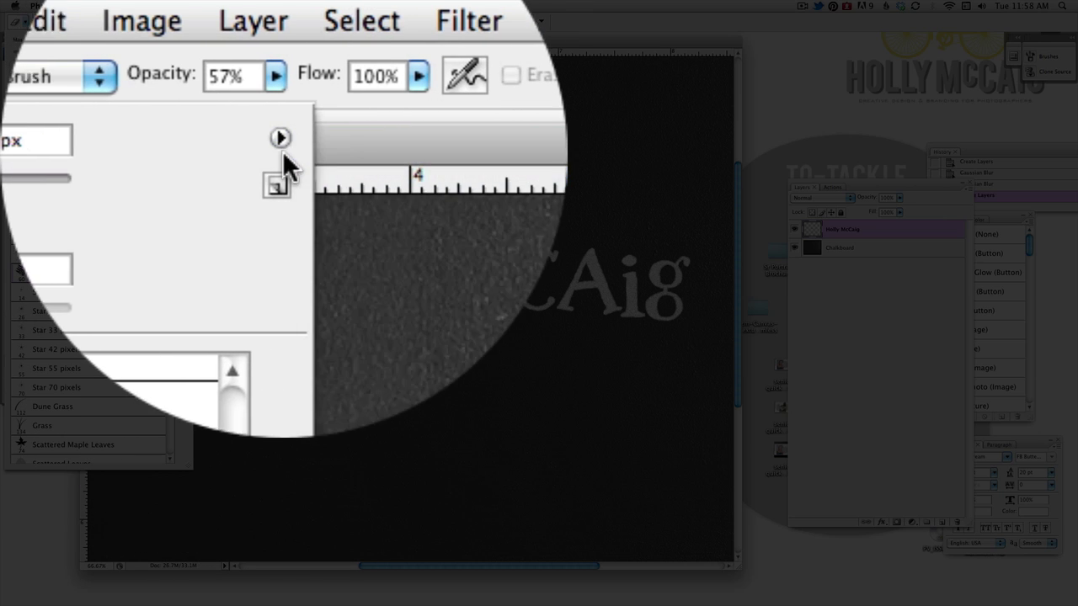
left_click(282, 139)
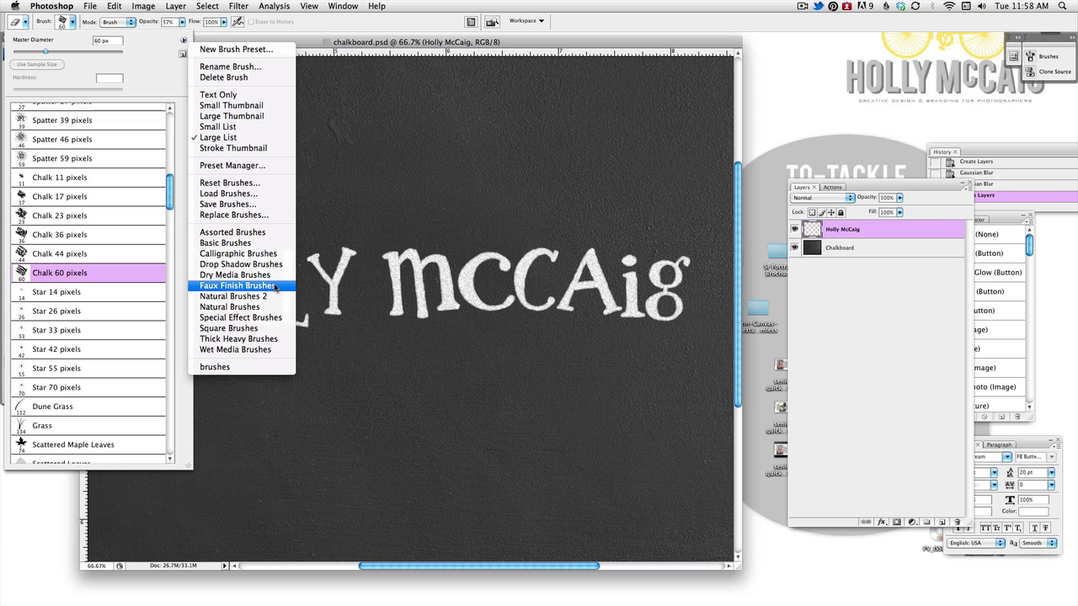
left_click(328, 234)
left_click(332, 42)
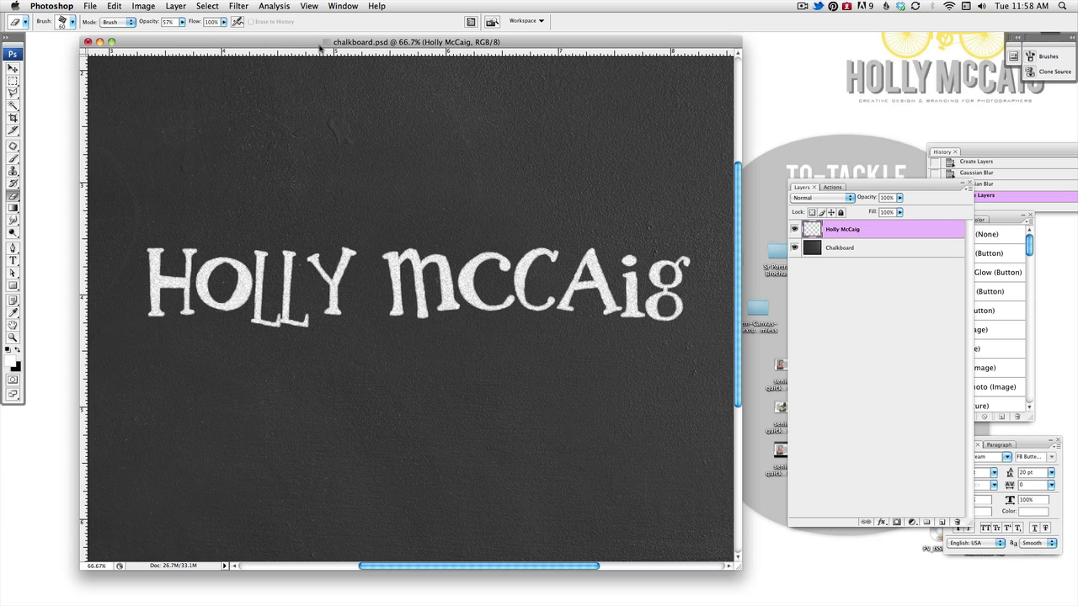
Step: Set the eraser opacity to 39% and erase small patches from the edges of the H and the O
left_click_drag(182, 25, 160, 299)
left_click(148, 288)
left_click(144, 296)
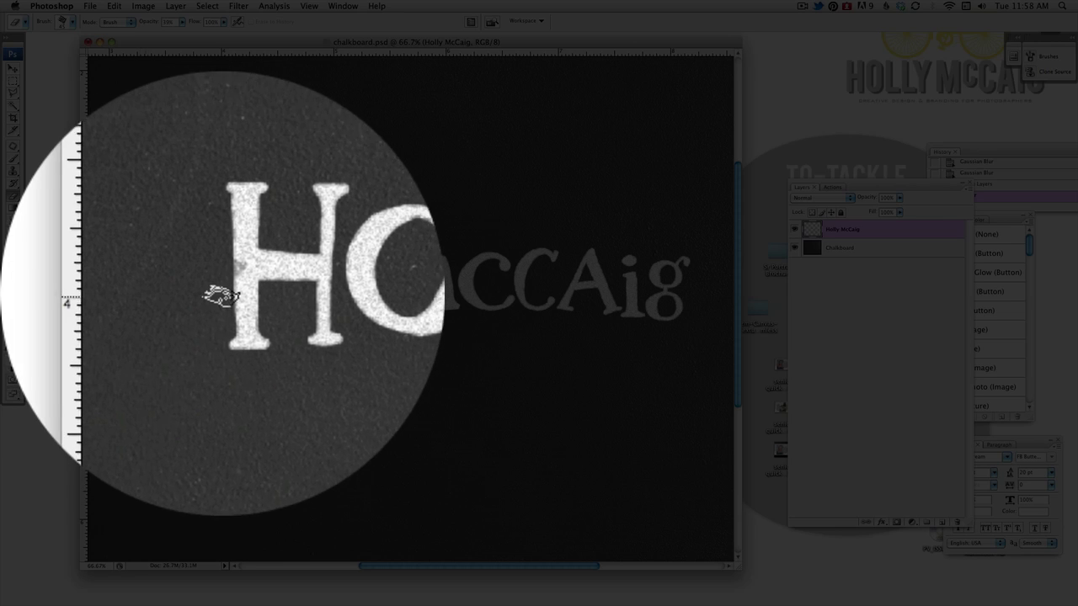
left_click(147, 292)
left_click(145, 297)
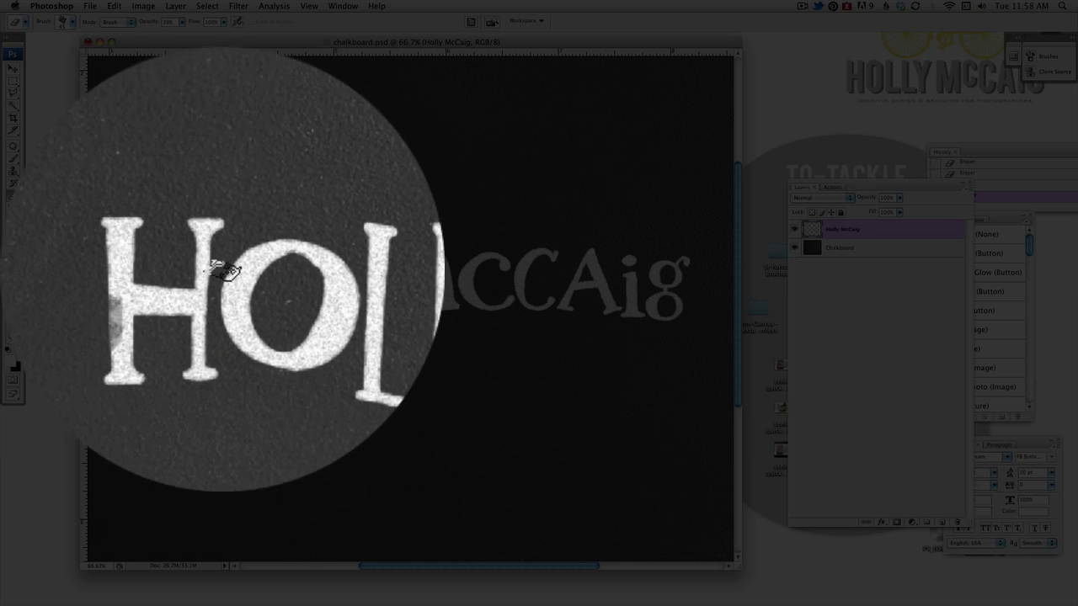
left_click(209, 268)
left_click(212, 267)
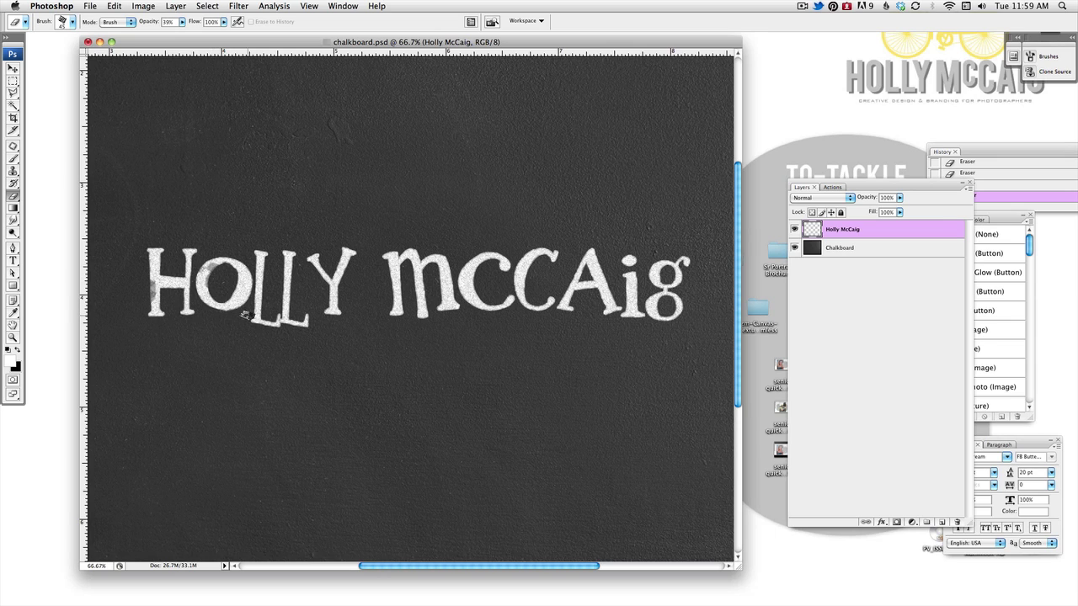
Step: Erase patches from the Ls, the M and the last letters of the lettering, undoing the stroke on the first C
left_click(269, 271)
left_click_drag(279, 250, 278, 297)
left_click_drag(387, 310, 388, 256)
left_click_drag(452, 266, 464, 296)
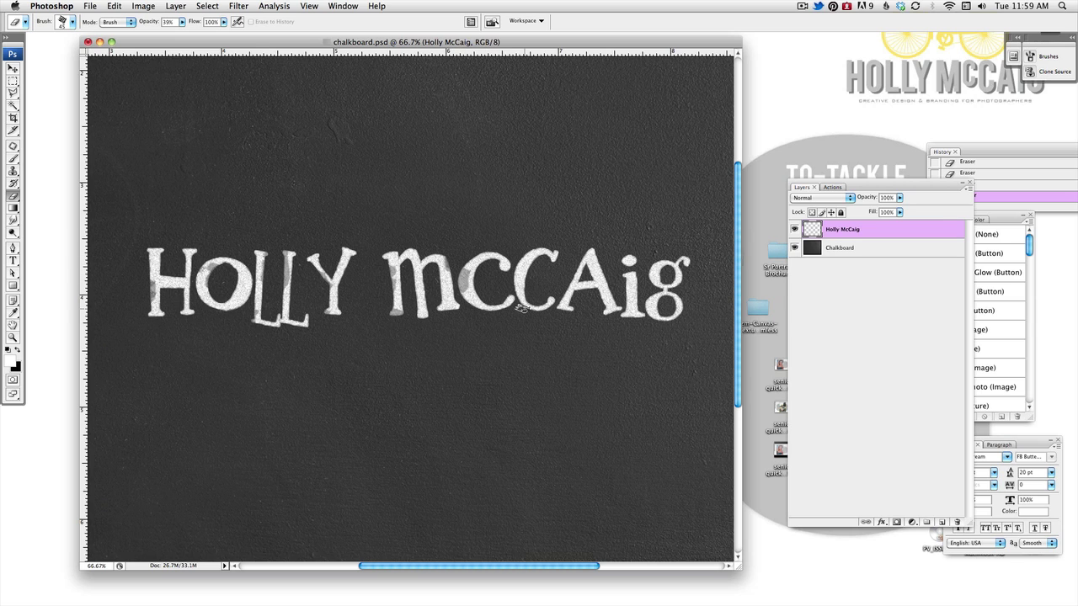
key("super+z")
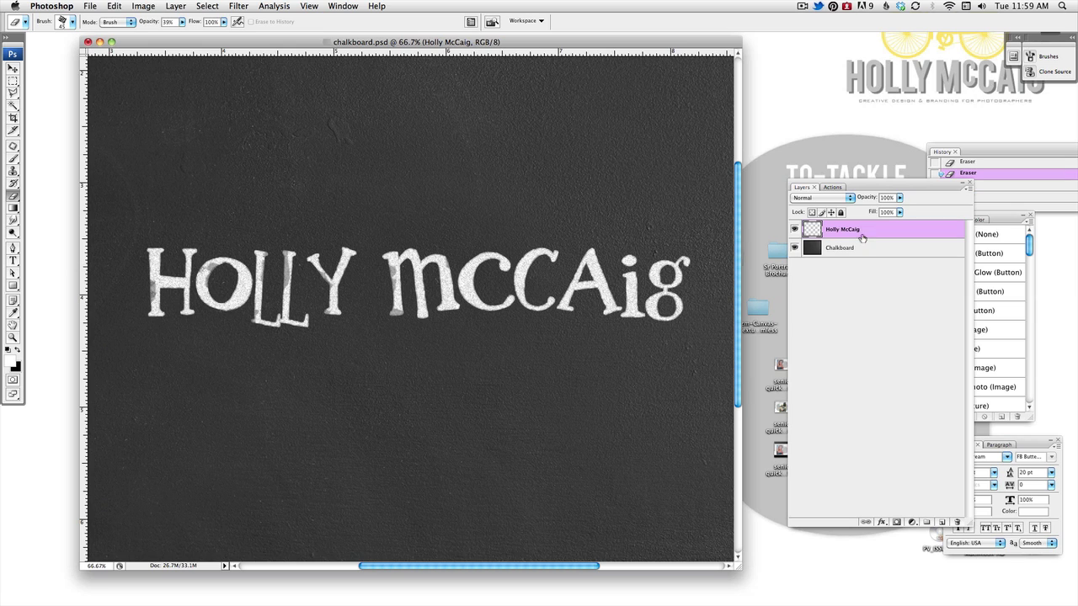
left_click(594, 246)
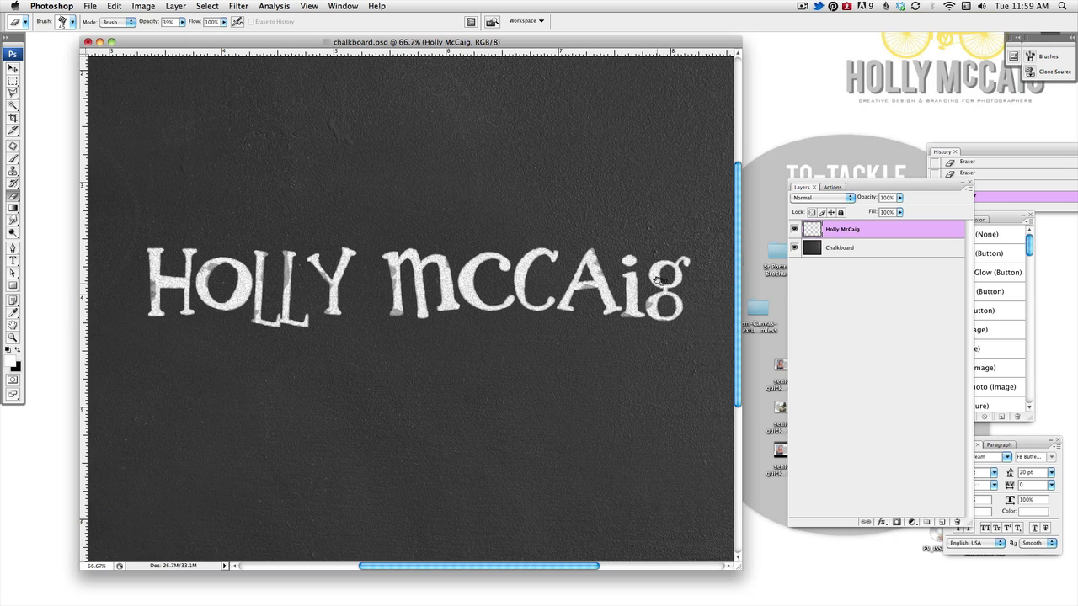
Step: Set the eraser opacity to 18% and lightly erase more patches across the letters of both words
left_click_drag(184, 23, 173, 35)
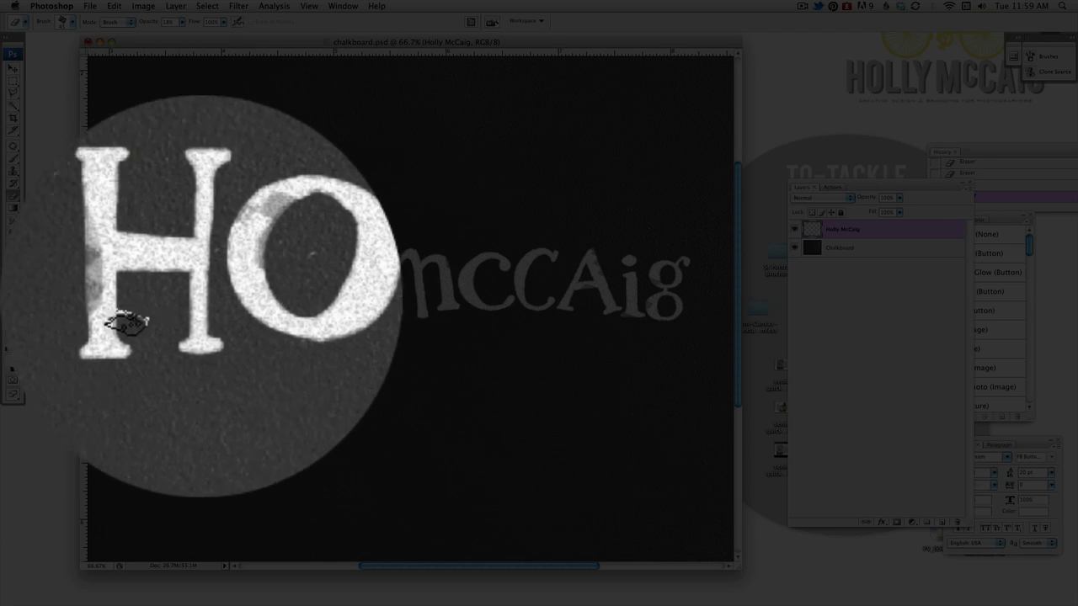
left_click(197, 284)
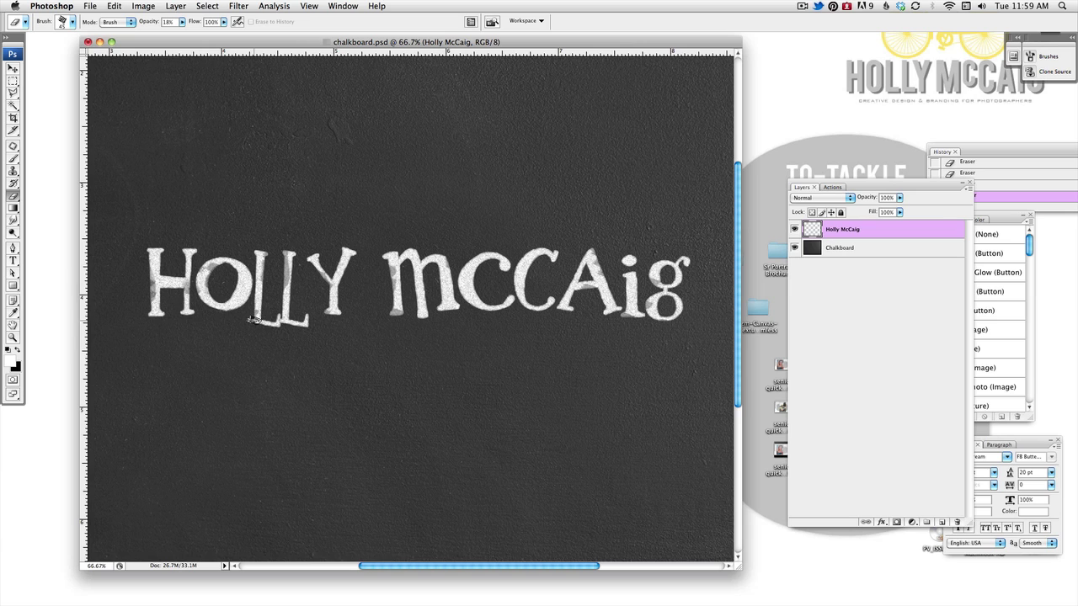
left_click_drag(325, 292, 324, 312)
mouse_move(401, 274)
left_mouse_down()
mouse_move(405, 304)
mouse_move(474, 295)
mouse_move(463, 299)
mouse_move(465, 267)
left_mouse_up()
mouse_move(532, 307)
left_mouse_down()
mouse_move(522, 261)
mouse_move(583, 281)
mouse_move(640, 264)
left_mouse_up()
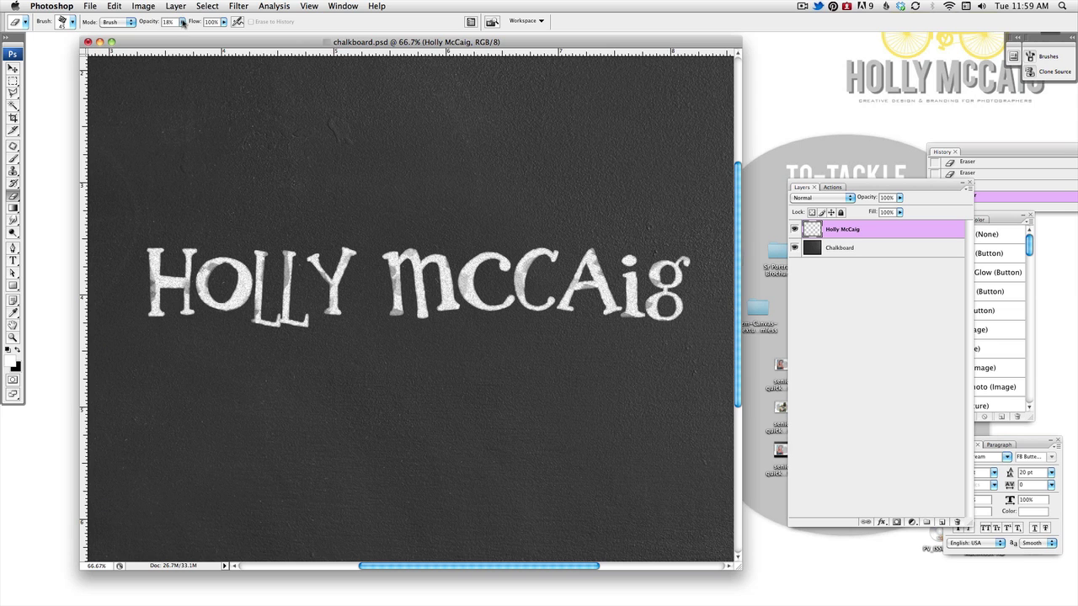
Step: Create a new layer directly above the Chalkboard layer and name it Erasers
left_click(330, 6)
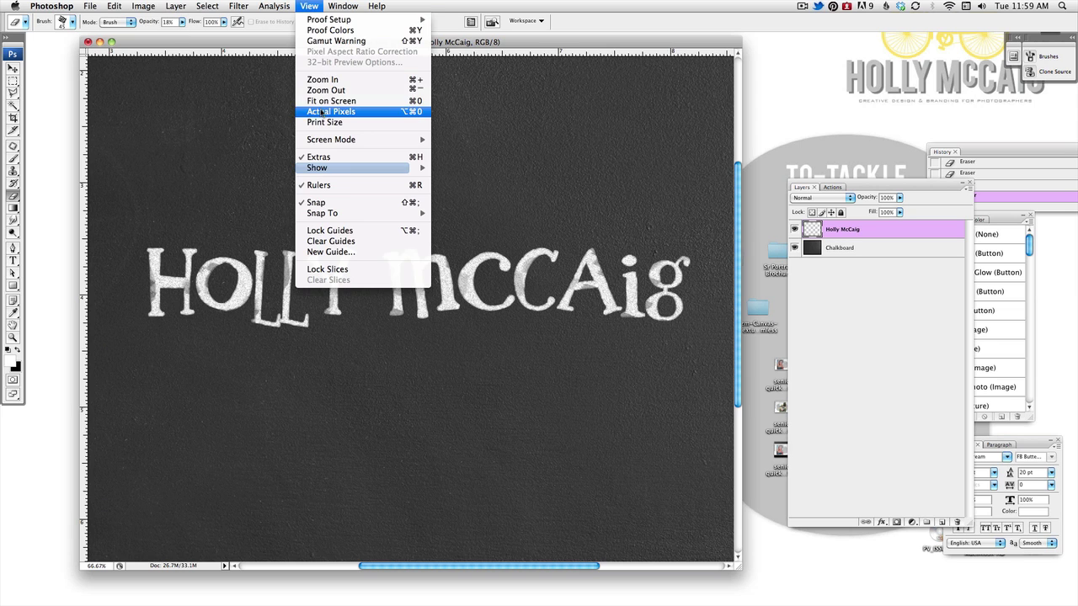
left_click(322, 110)
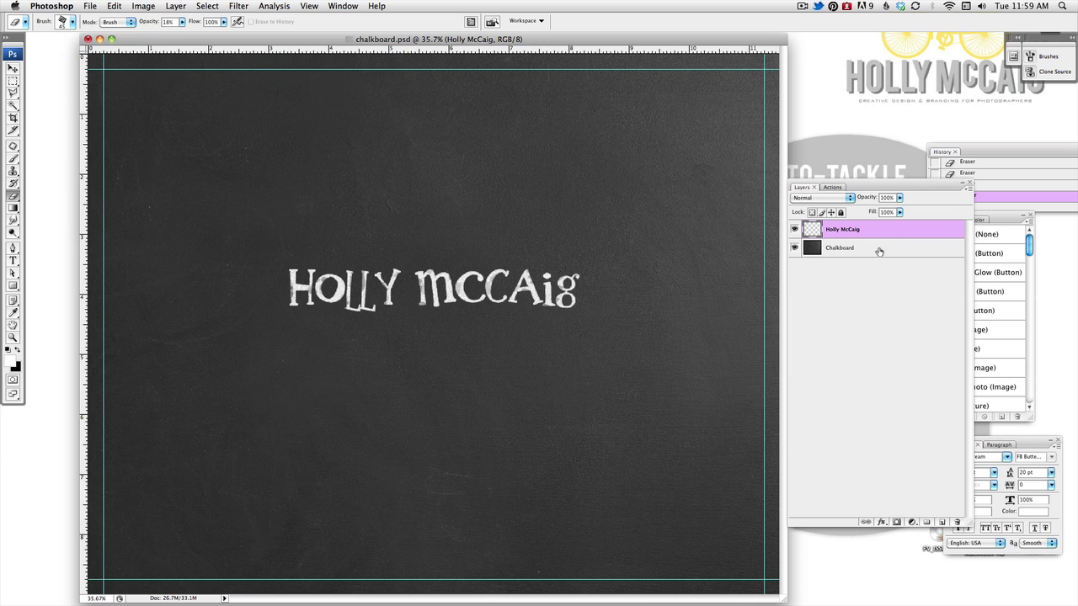
left_click(13, 68)
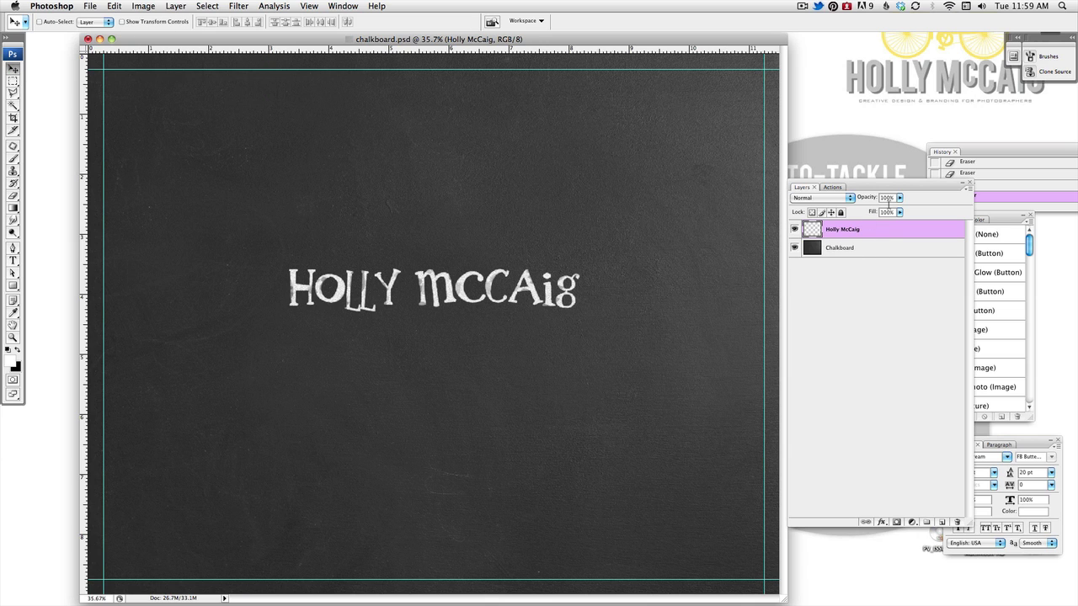
left_click(867, 250)
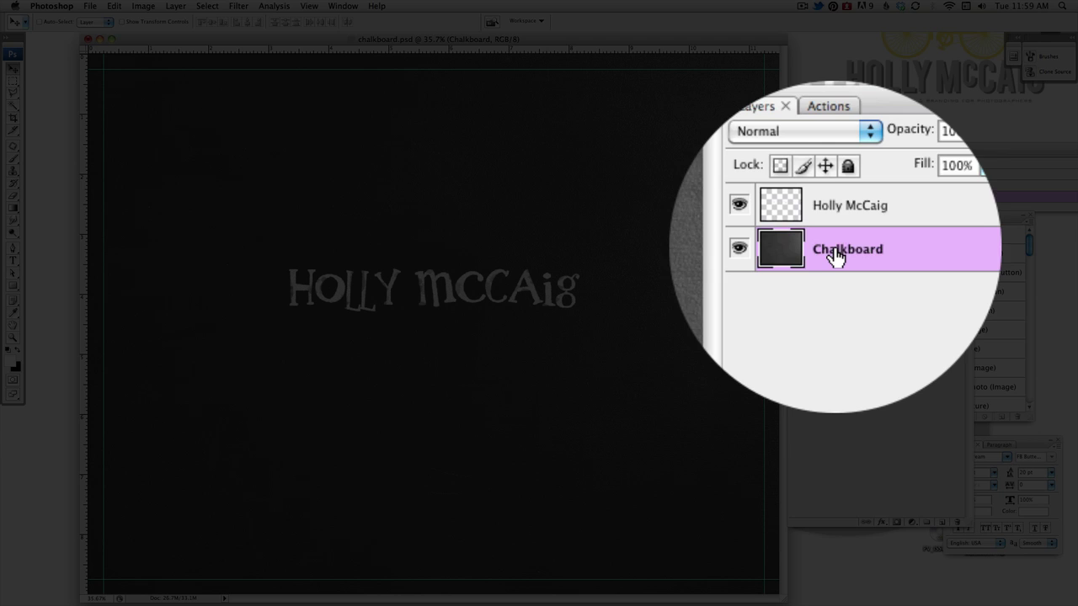
left_click(911, 444)
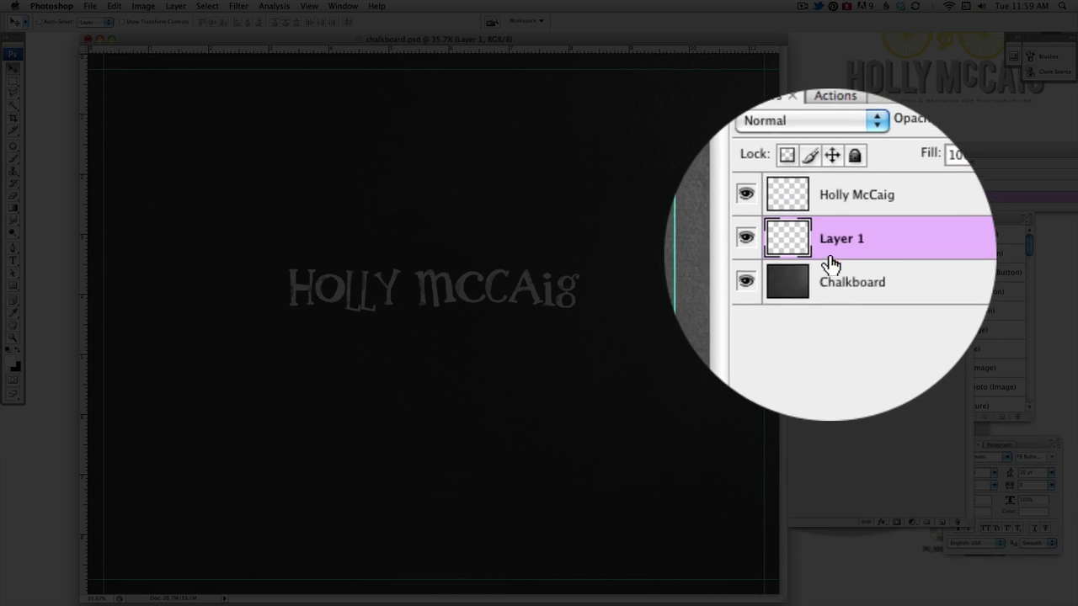
double_click(834, 256)
type("Erasers")
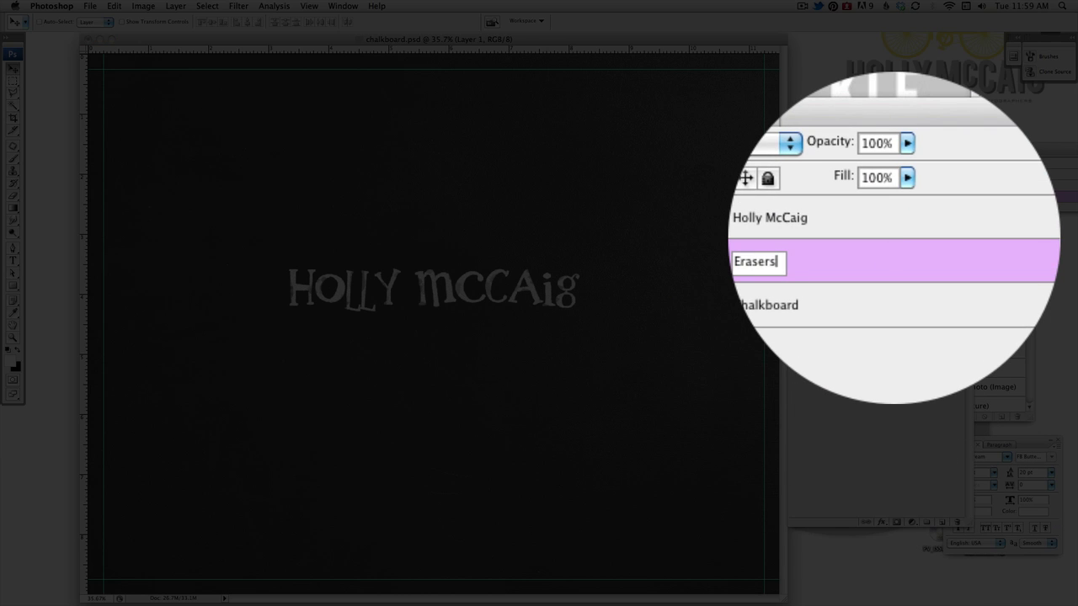
key("Return")
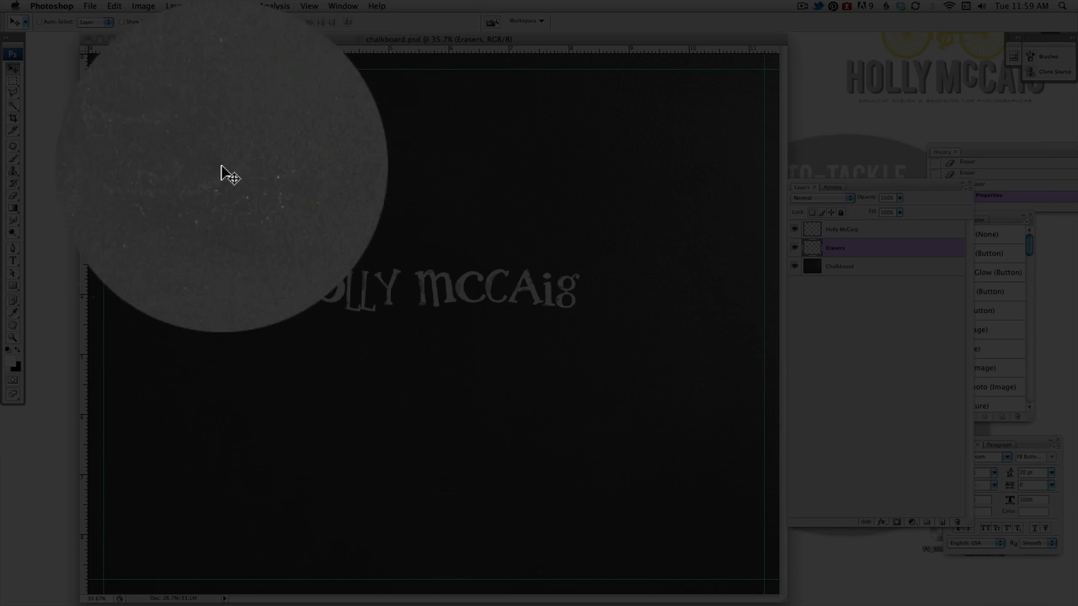
Step: Choose the Brush tool with the Chalk 60 pixels brush for the Erasers layer
left_click(13, 158)
left_click(123, 160)
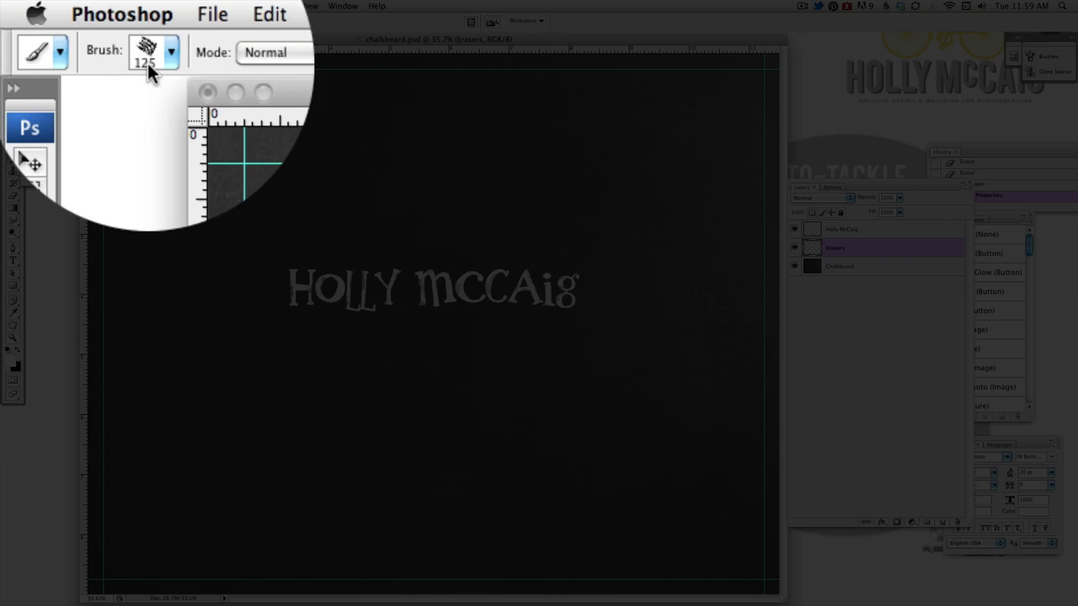
left_click(72, 22)
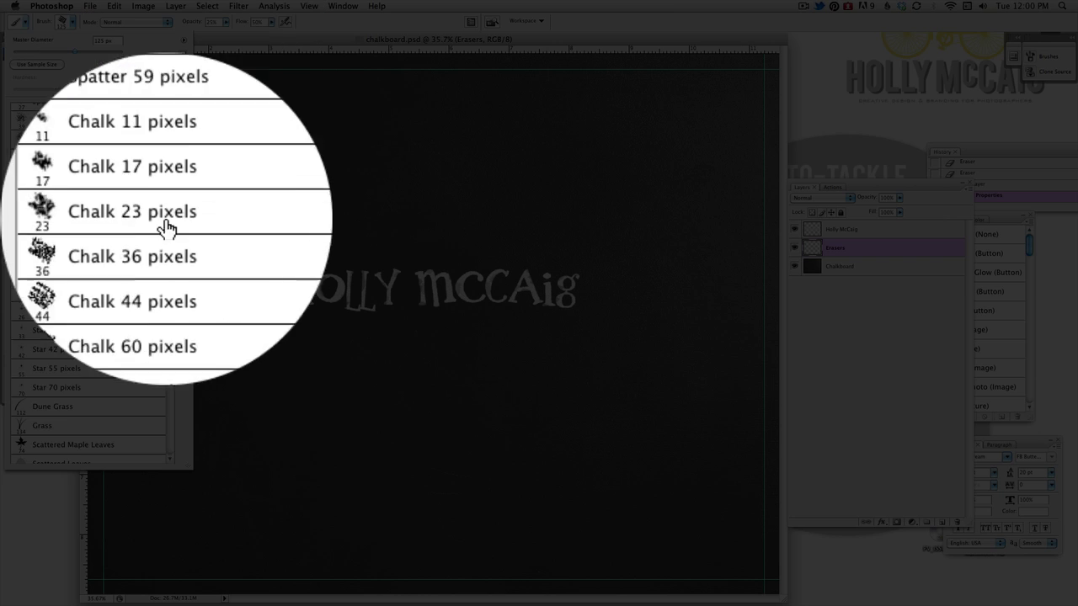
left_click(58, 272)
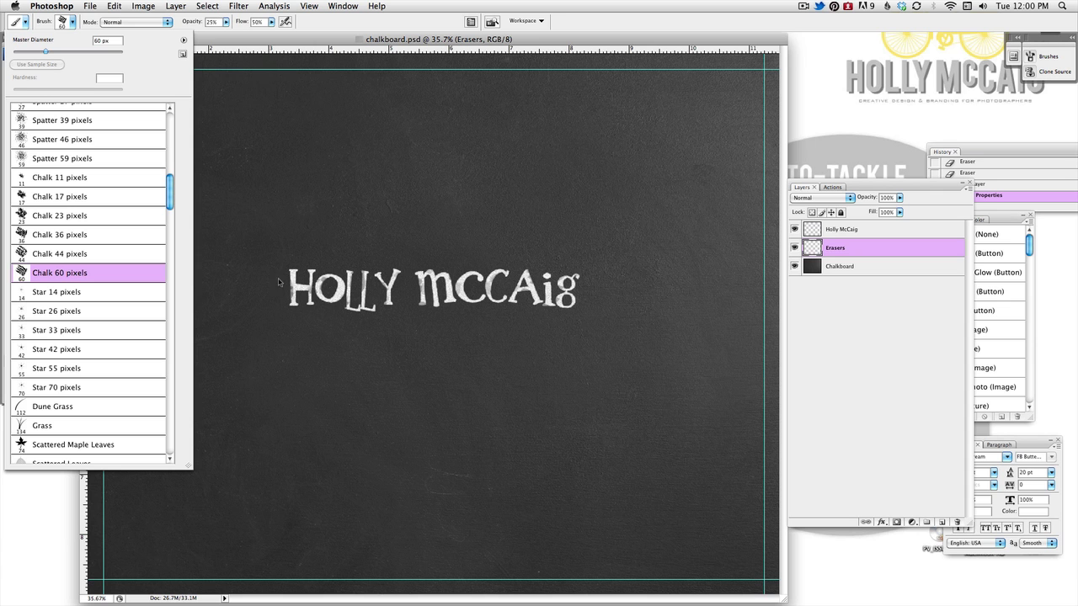
left_click(237, 45)
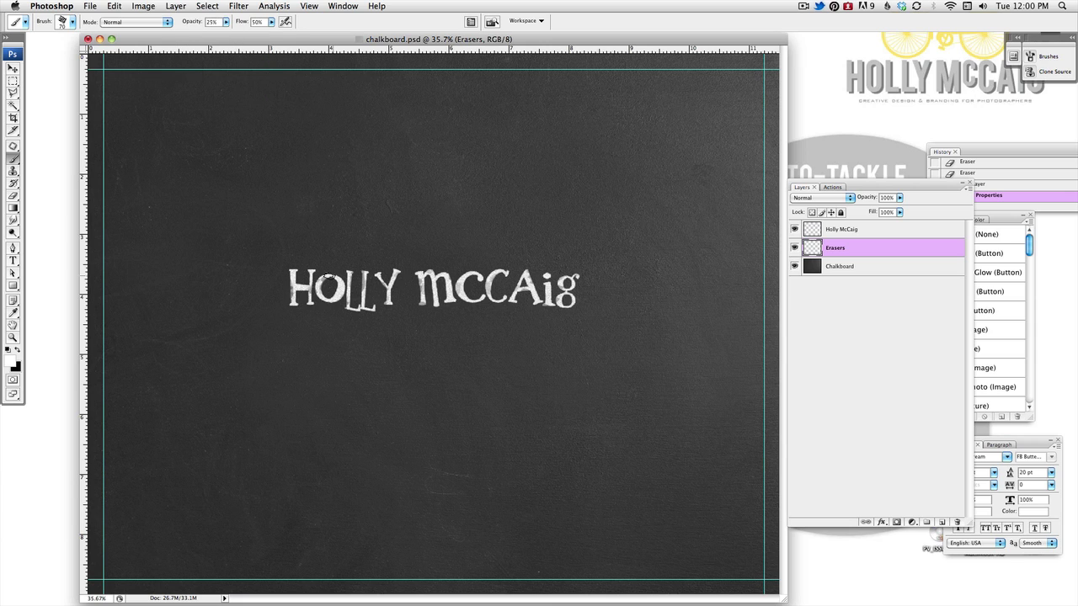
Step: Enlarge the brush to 100 pixels and paint broad smudge strokes across the area behind the lettering
key("bracketright")
key("bracketright")
key("bracketright")
mouse_move(283, 296)
left_mouse_down()
mouse_move(505, 284)
mouse_move(259, 312)
mouse_move(570, 299)
mouse_move(382, 292)
mouse_move(501, 295)
mouse_move(555, 319)
mouse_move(479, 297)
mouse_move(537, 284)
mouse_move(566, 294)
left_mouse_up()
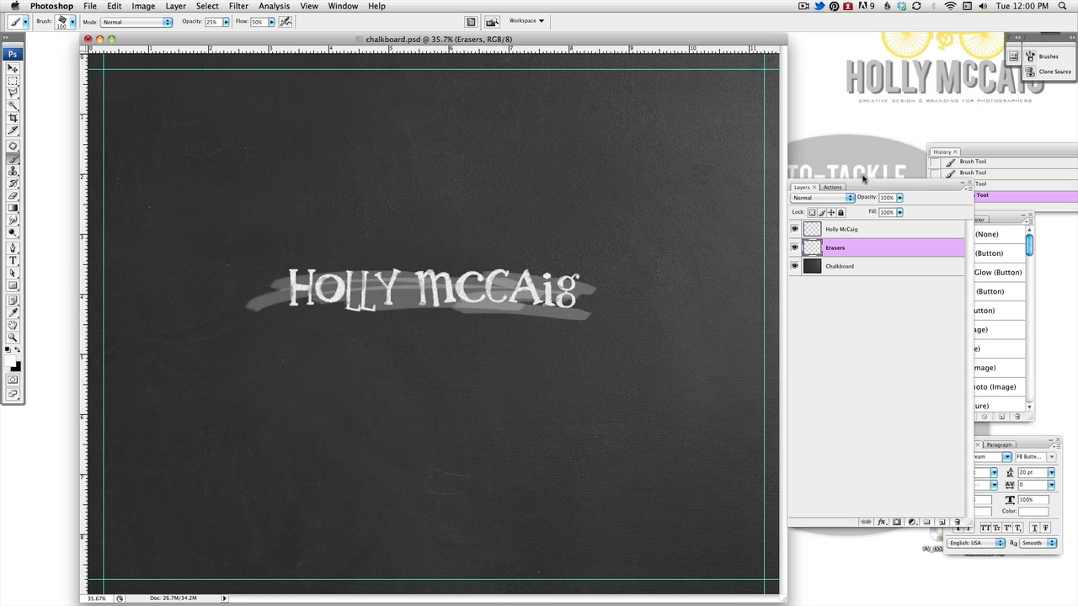
Step: Lower the Erasers layer's opacity to 20%
left_click(900, 197)
left_click_drag(860, 210, 858, 209)
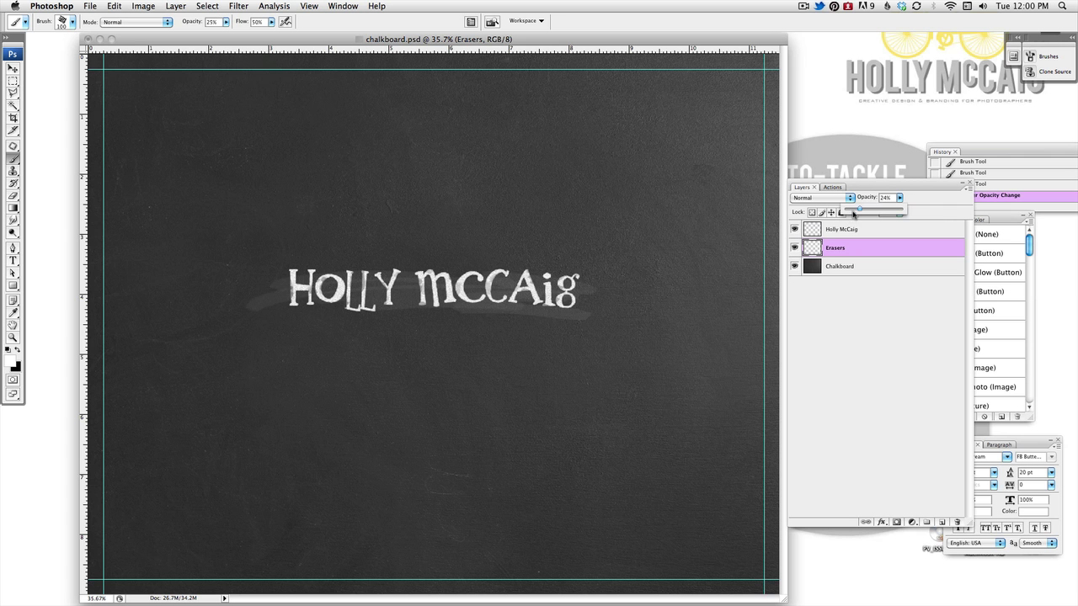
left_click(869, 248)
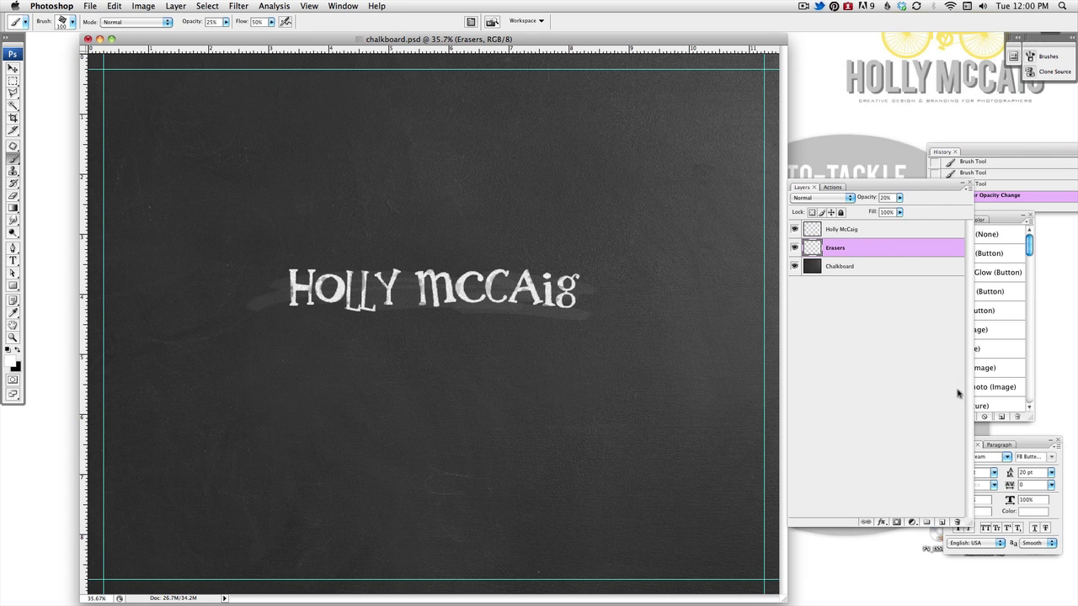
Step: Create a new layer directly above the Erasers layer and name it Eraser
left_click(941, 523)
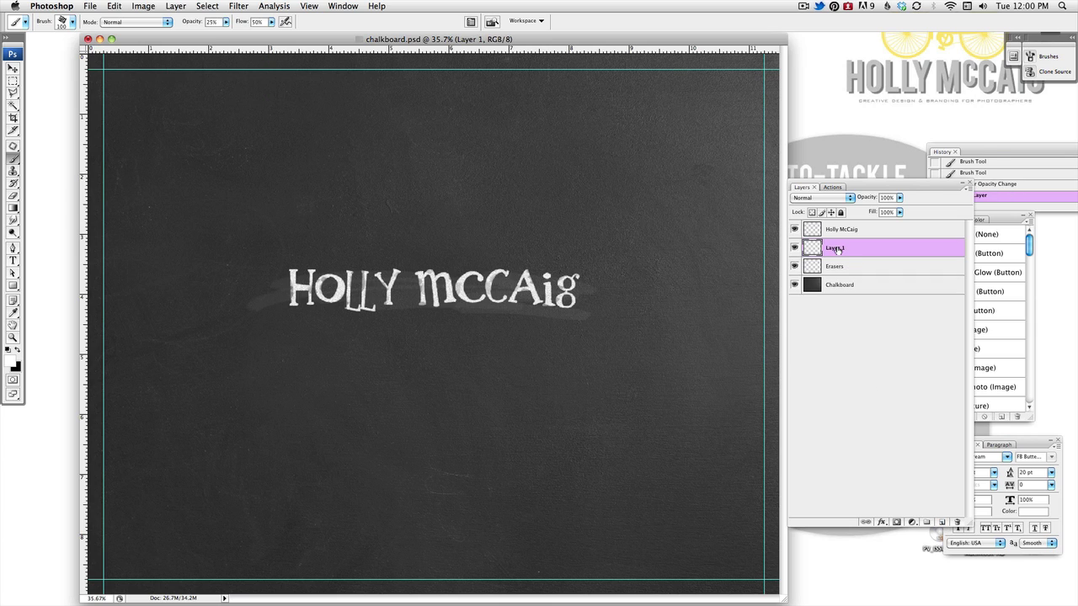
double_click(836, 249)
type("Erased")
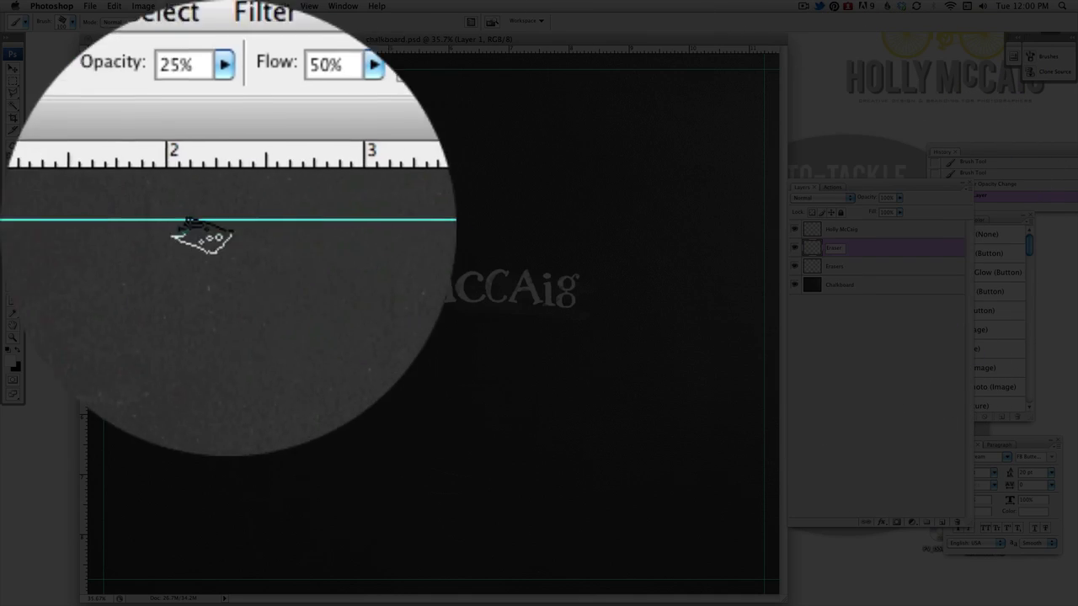
key("Return")
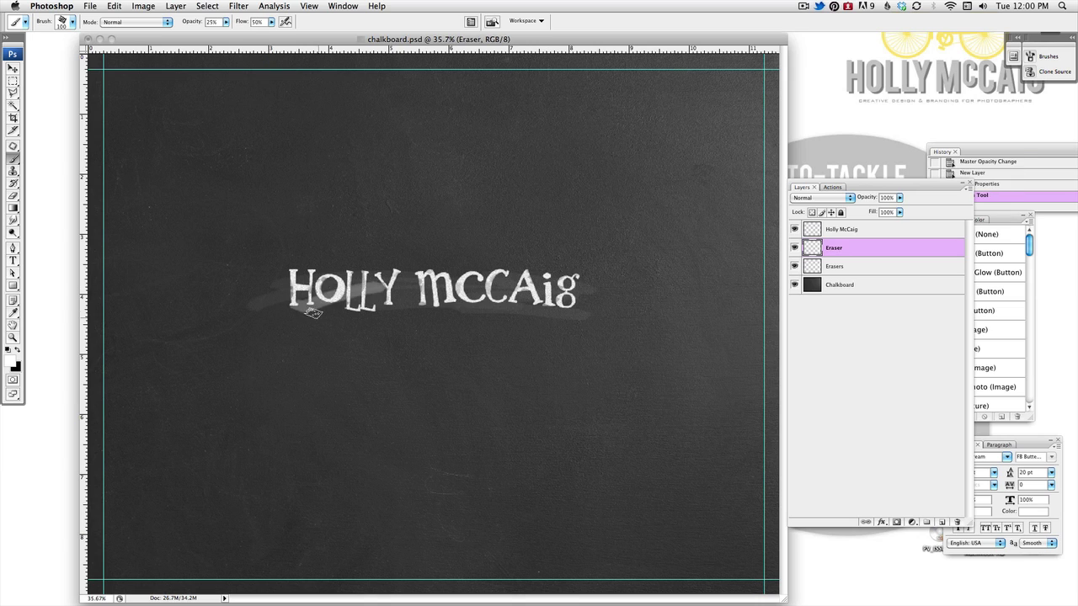
Step: Paint several broad, overlapping chalk-brush strokes behind the lettering on the Eraser layer
left_click_drag(313, 313, 448, 268)
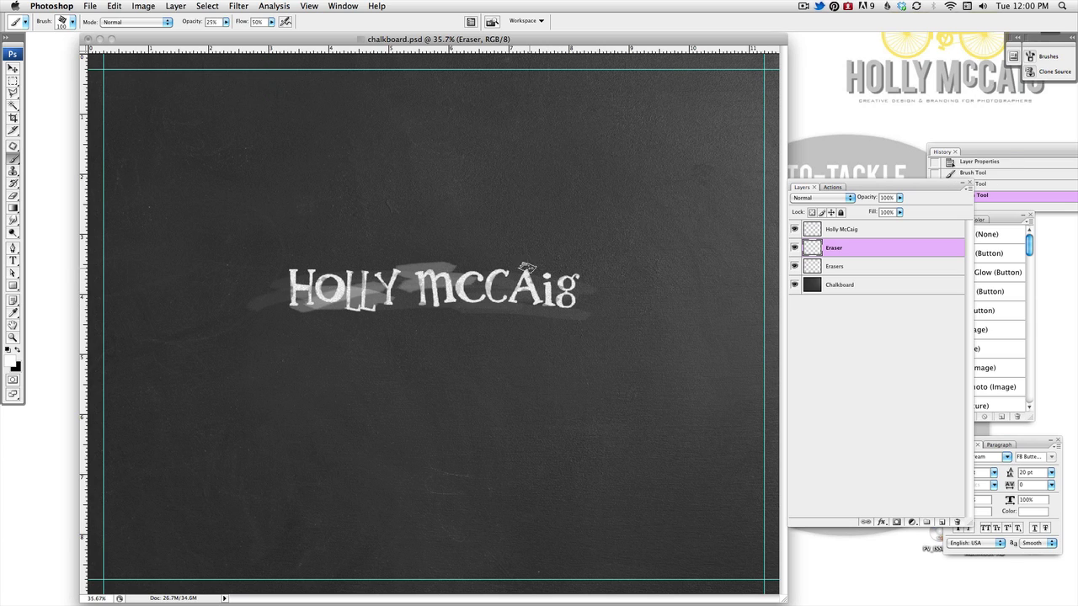
mouse_move(526, 268)
left_mouse_down()
mouse_move(571, 277)
mouse_move(438, 279)
mouse_move(530, 309)
mouse_move(522, 299)
mouse_move(585, 288)
left_mouse_up()
left_click_drag(443, 303, 370, 320)
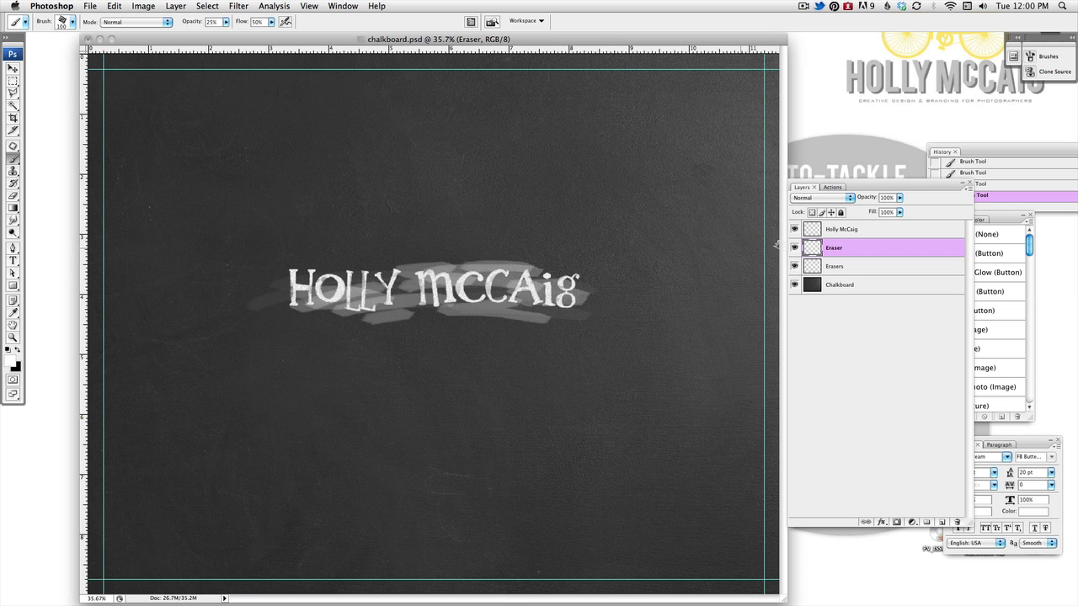
Step: Set the Eraser layer's blend mode to Overlay and lower its opacity to 58%
left_click(845, 200)
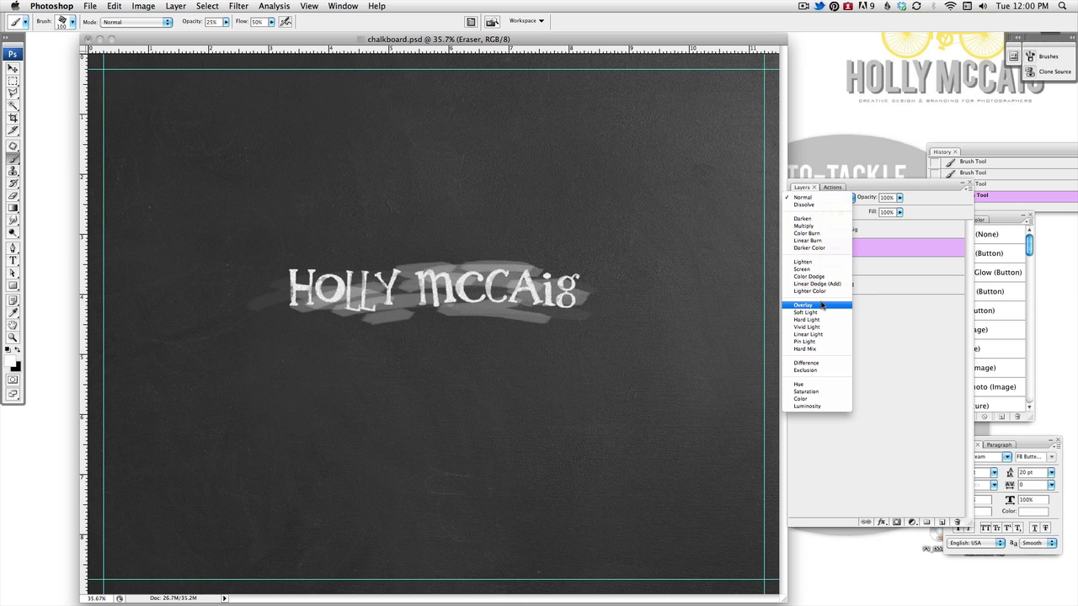
left_click(816, 304)
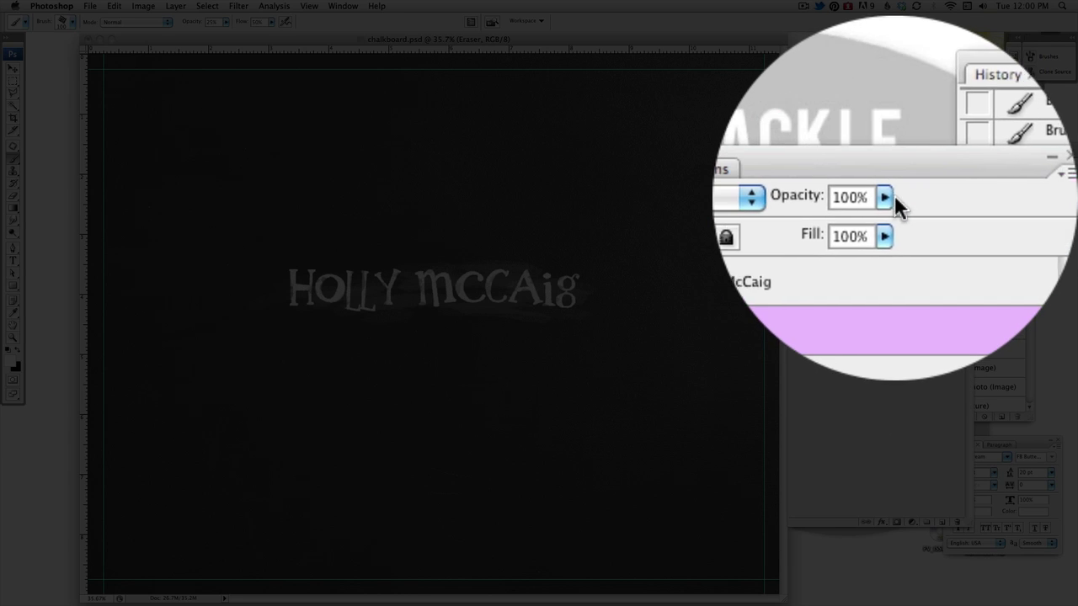
left_click(899, 197)
left_click_drag(883, 208, 878, 207)
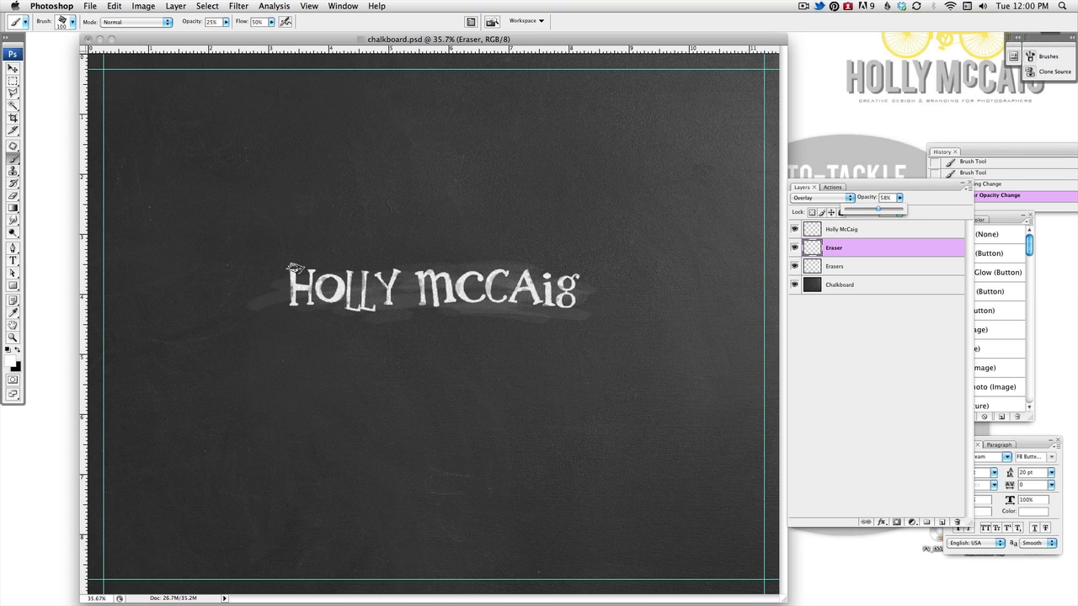
Step: Add a few more chalk-brush smudges around the first word of the lettering on the Eraser layer
left_click(294, 270)
left_click(309, 307)
left_click(363, 305)
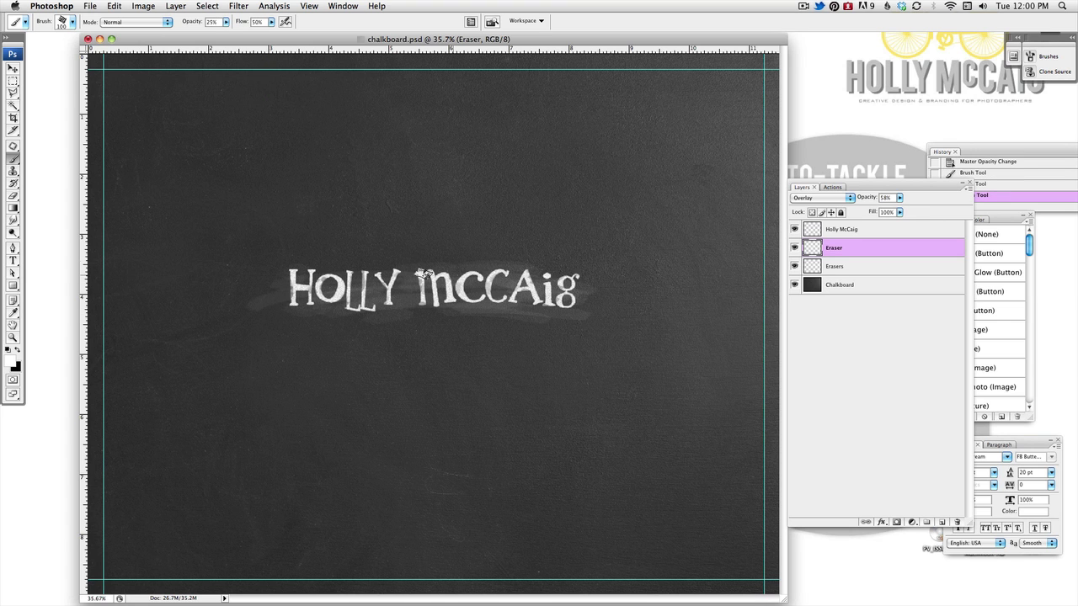
left_click(403, 271)
Step: Soften the smudges on the Eraser layer with a Gaussian Blur, adjusting its radius before applying it
left_click(238, 6)
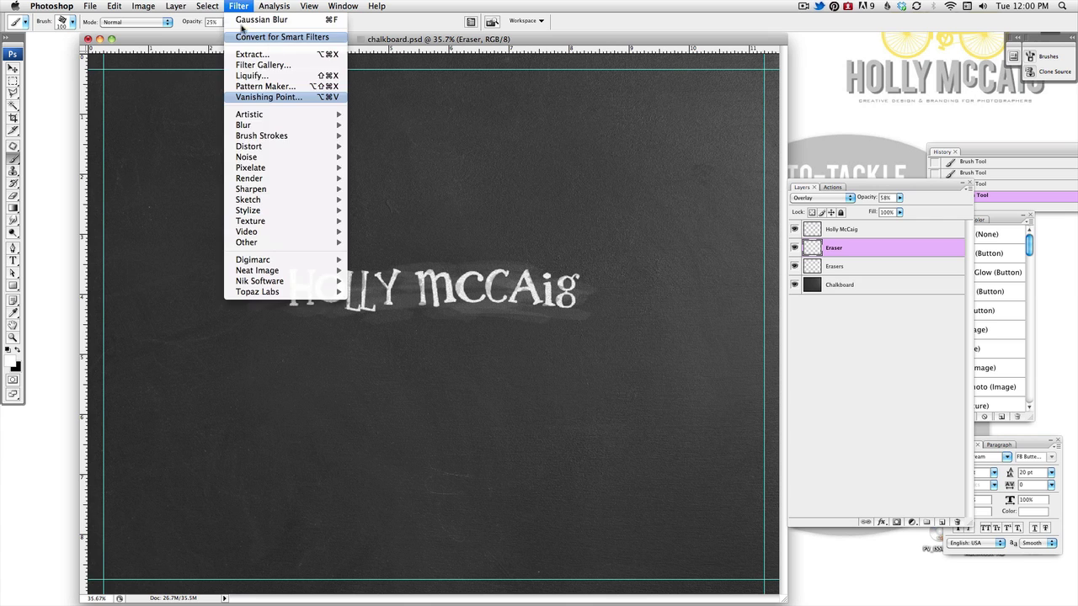
mouse_move(266, 128)
left_click(389, 167)
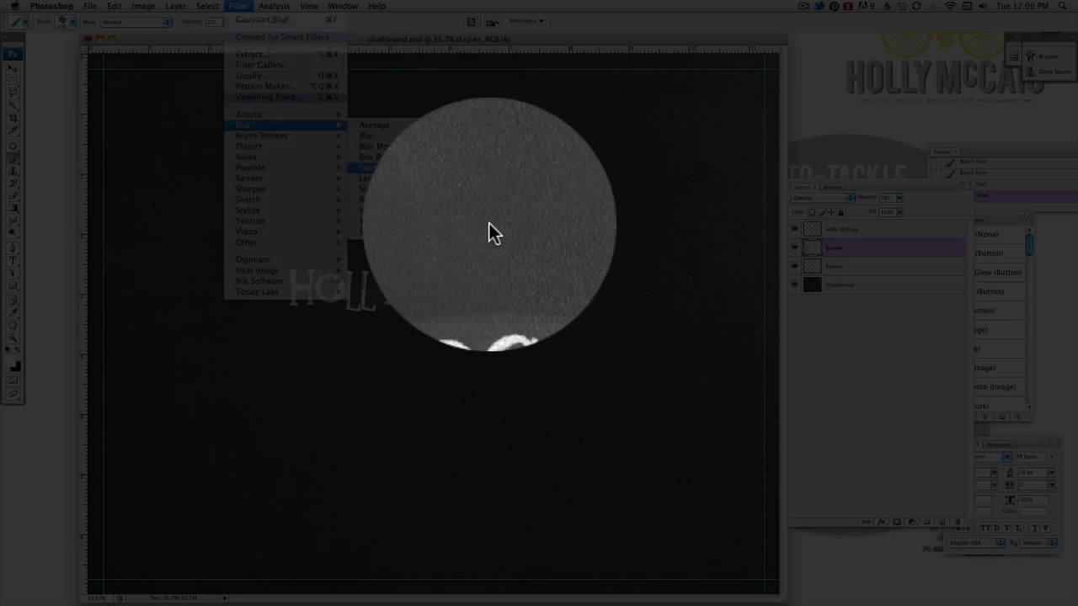
left_click_drag(612, 510, 647, 511)
left_click(754, 356)
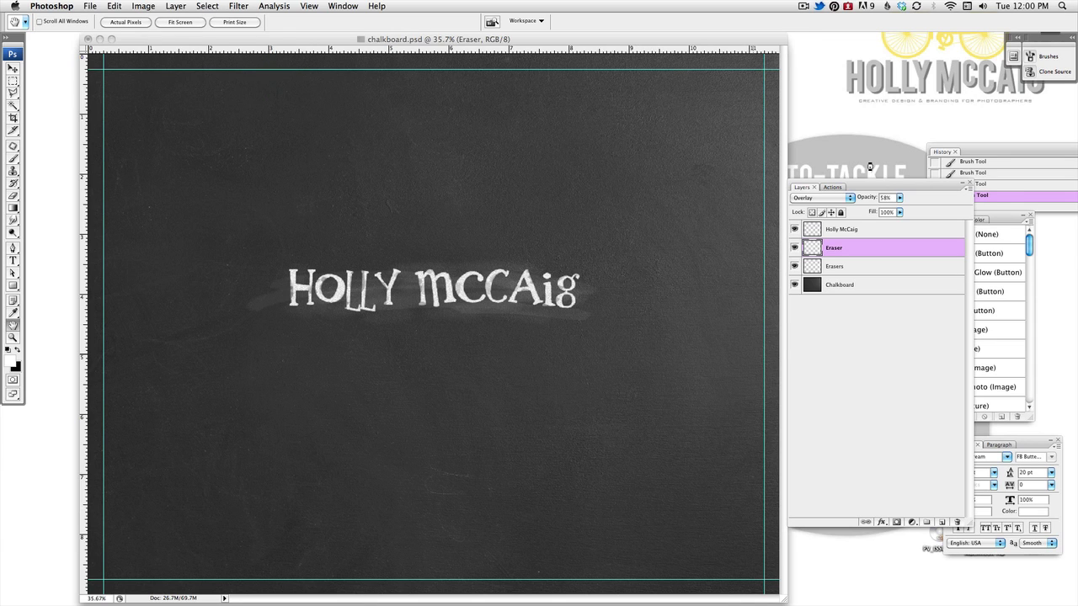
key("b")
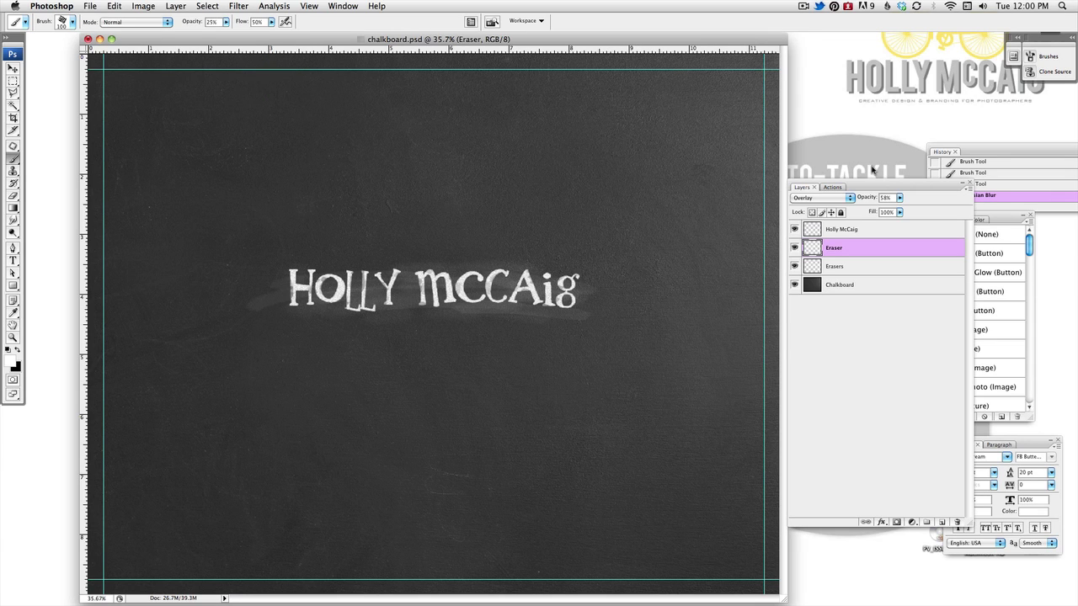